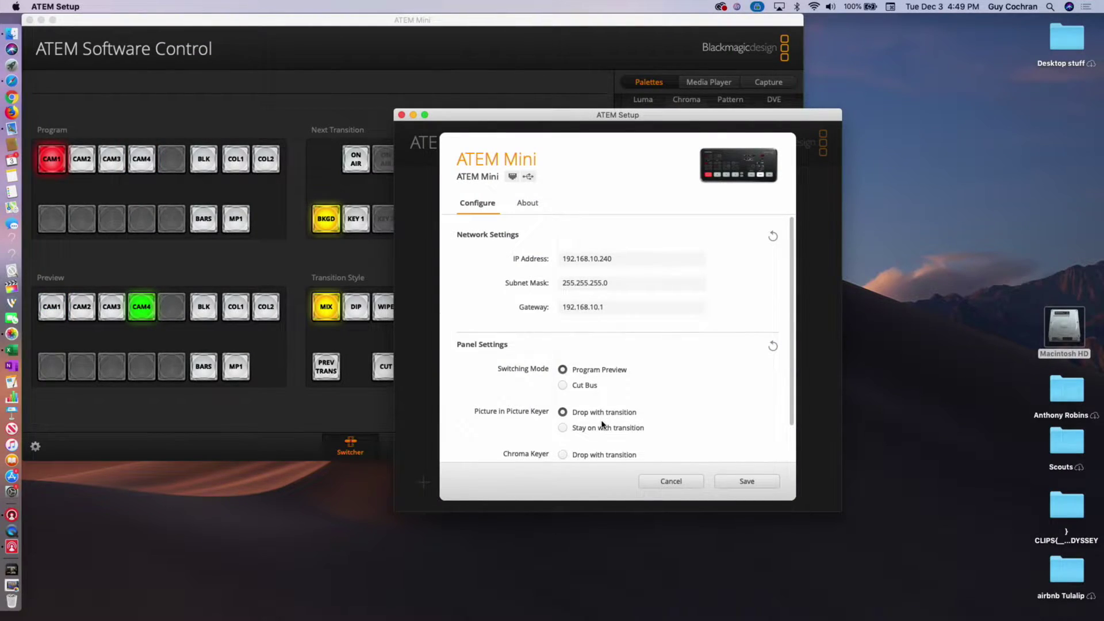
- Set the Chroma Keyer to stay on with transition in the ATEM Mini panel settings and save the configuration
scroll(603, 425, "down", 3)
left_click(563, 431)
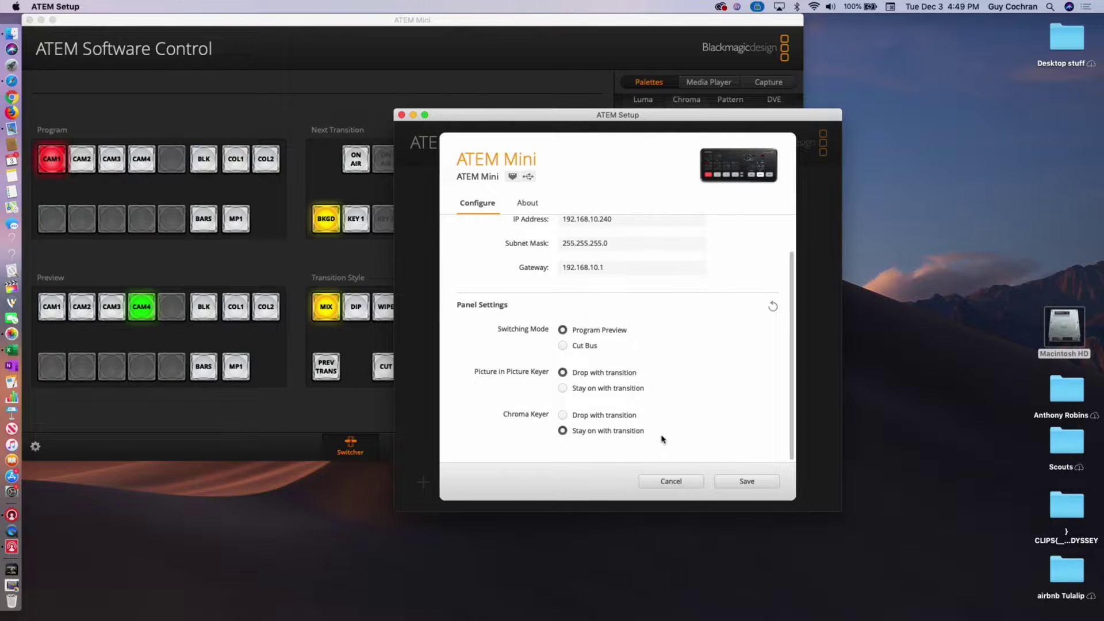
left_click(738, 482)
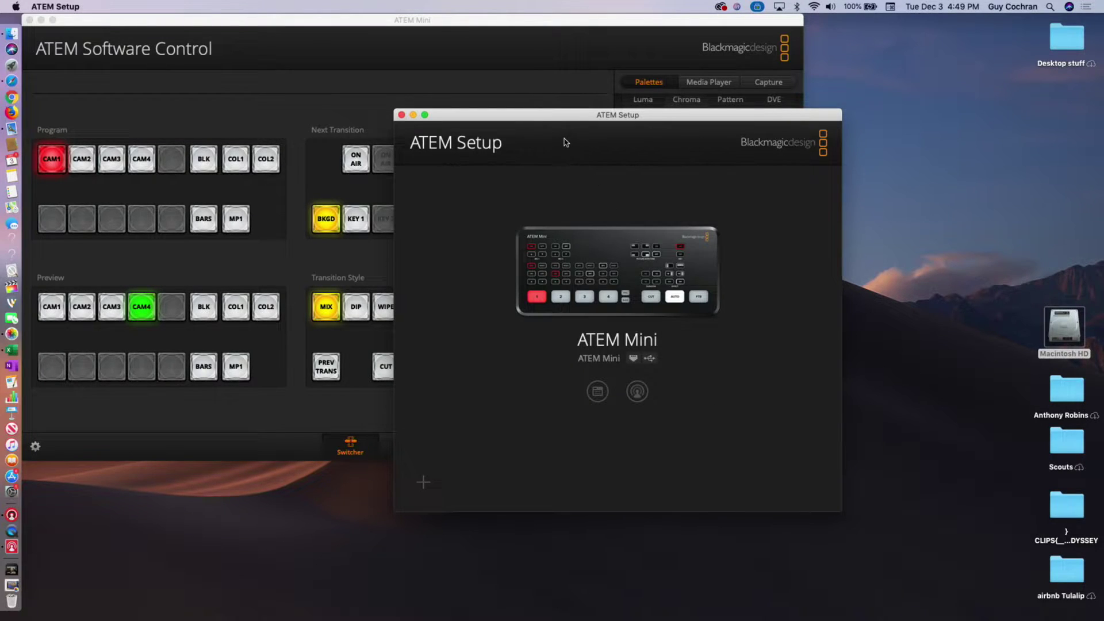
- Switch to ATEM Software Control and review the Luma settings of Upstream Key 1, ending on its Chroma settings
left_click(521, 56)
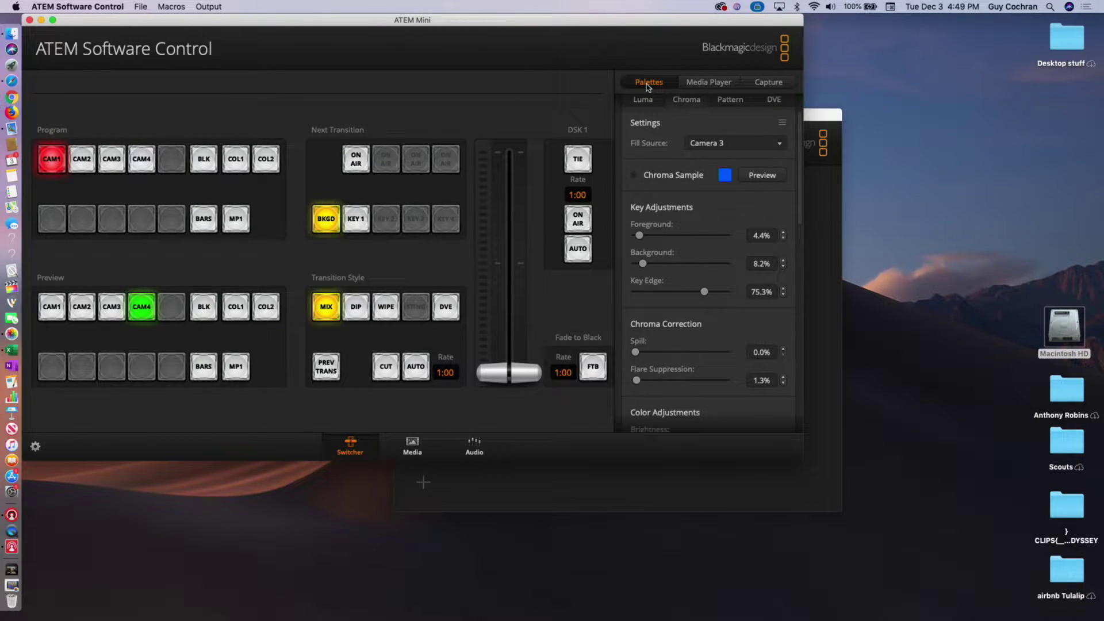
scroll(654, 109, "up", 3)
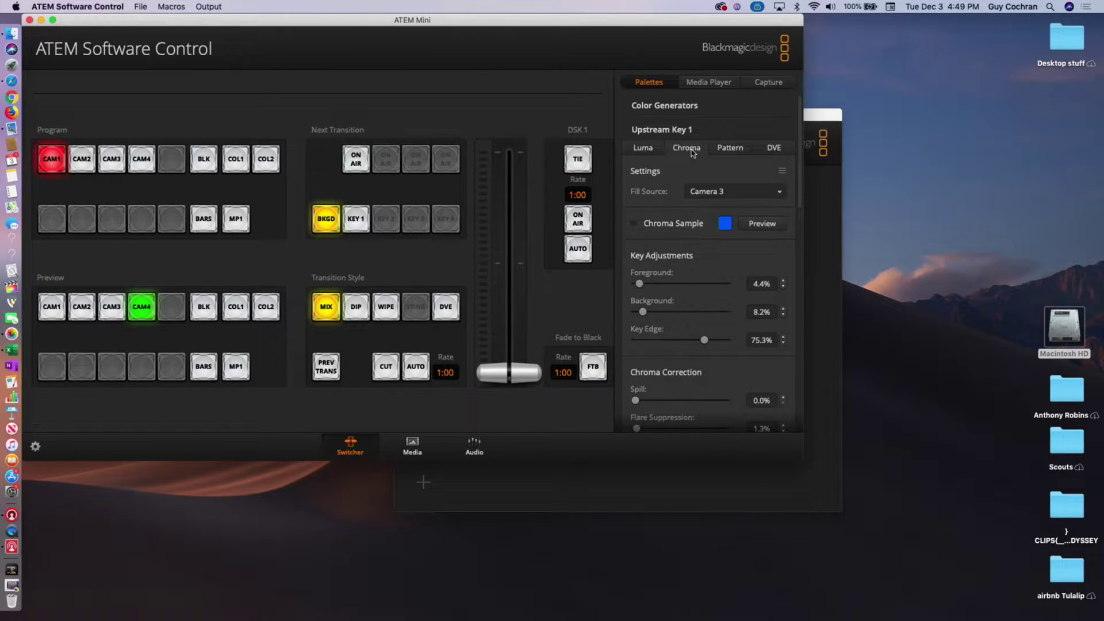
left_click(653, 149)
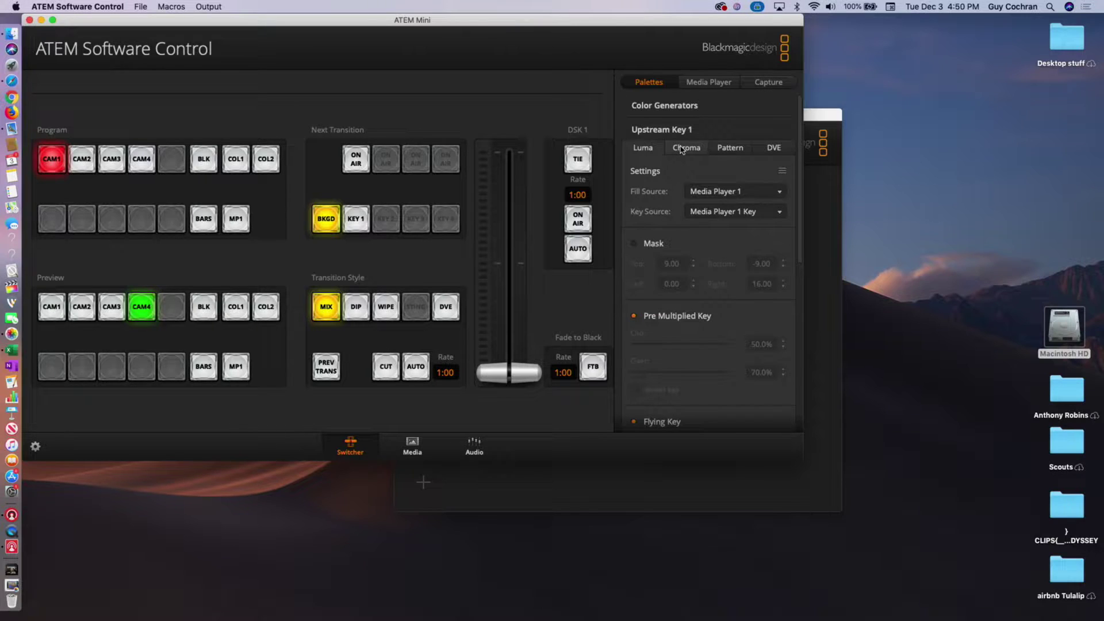
scroll(779, 218, "down", 8)
scroll(779, 217, "up", 8)
left_click(683, 149)
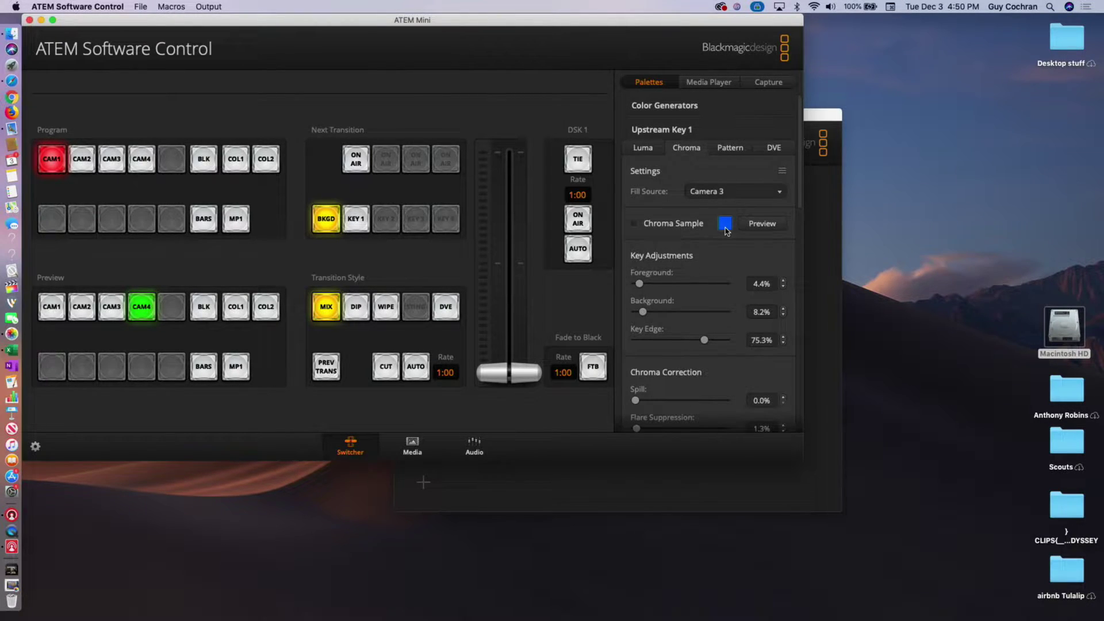
- Show camera 3 in program and return it to preview behind camera 1, and enable Chroma Sample with its box repositioned
key("3")
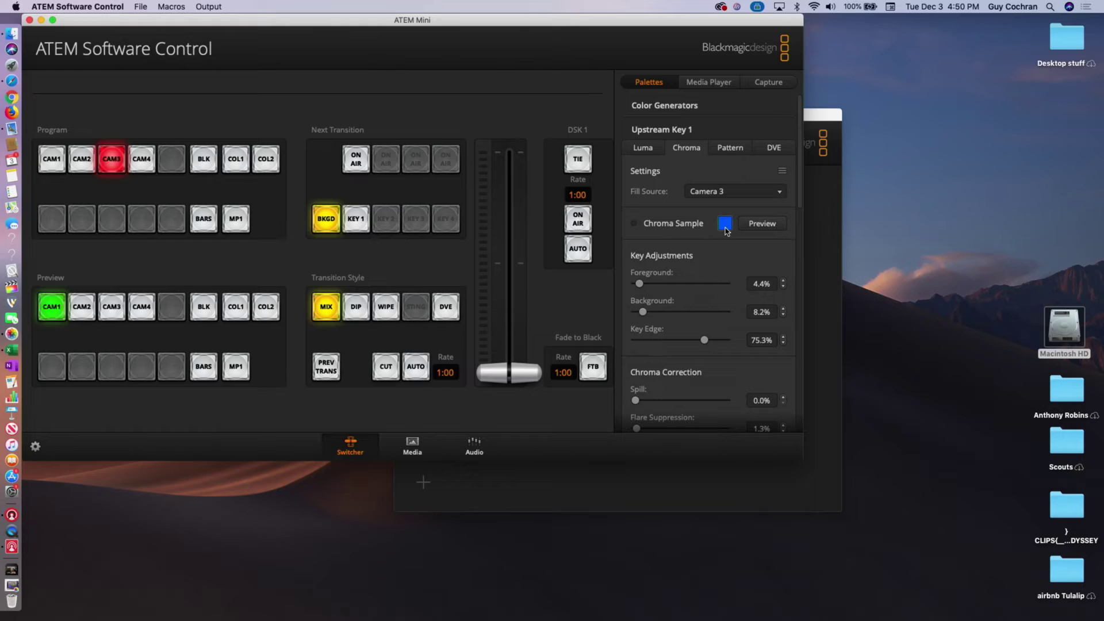
key("space")
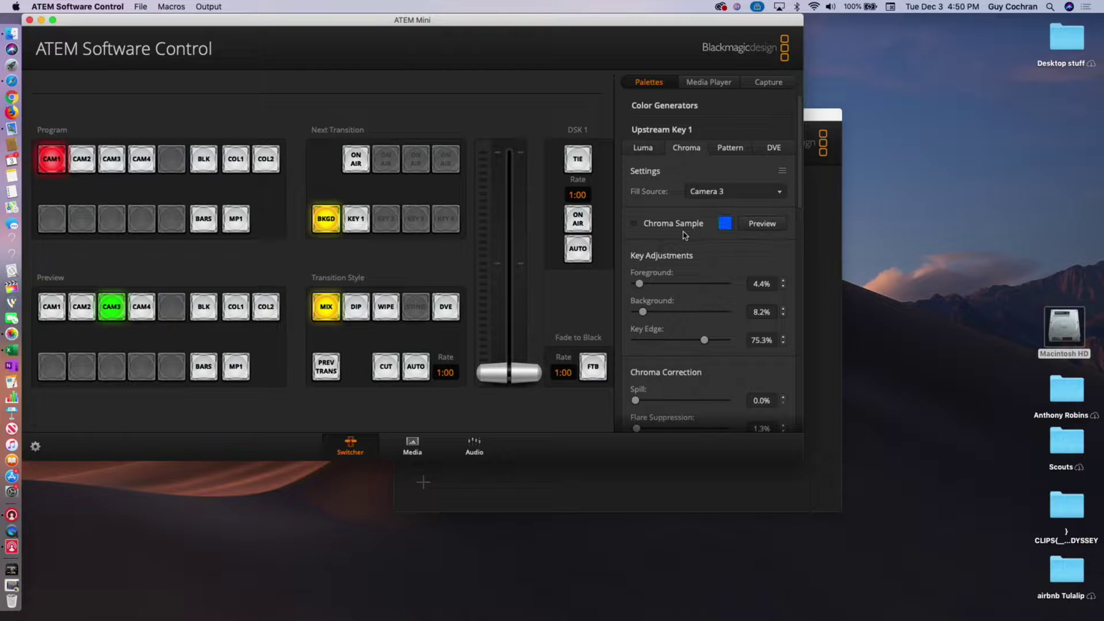
left_click(635, 226)
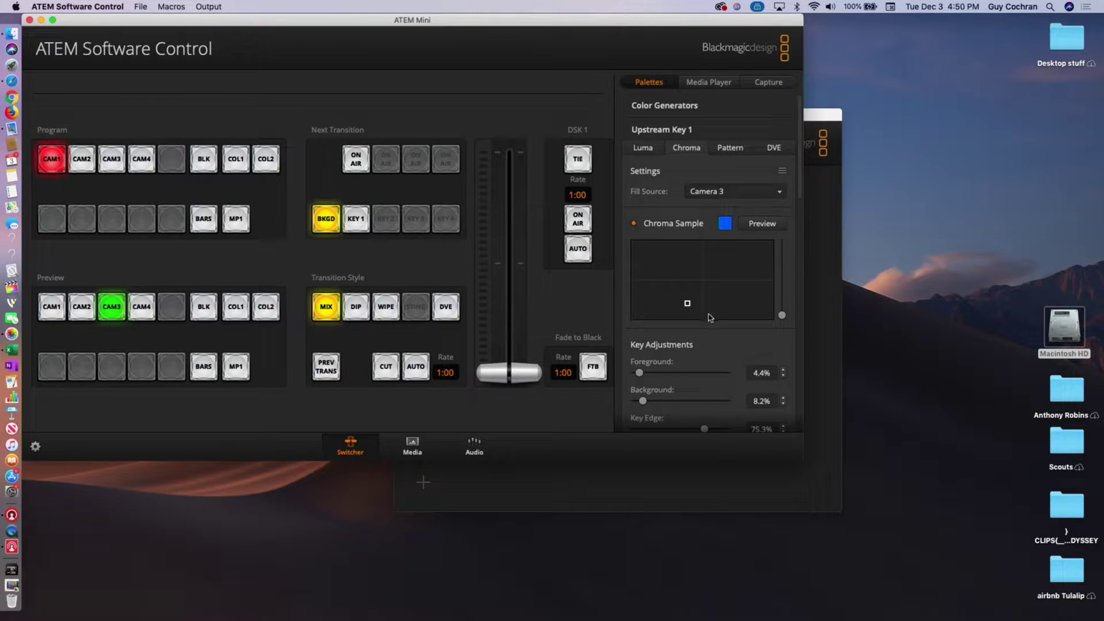
left_click_drag(690, 304, 727, 263)
- Try the Preview feed as the video output and return the output to Program
left_click(206, 6)
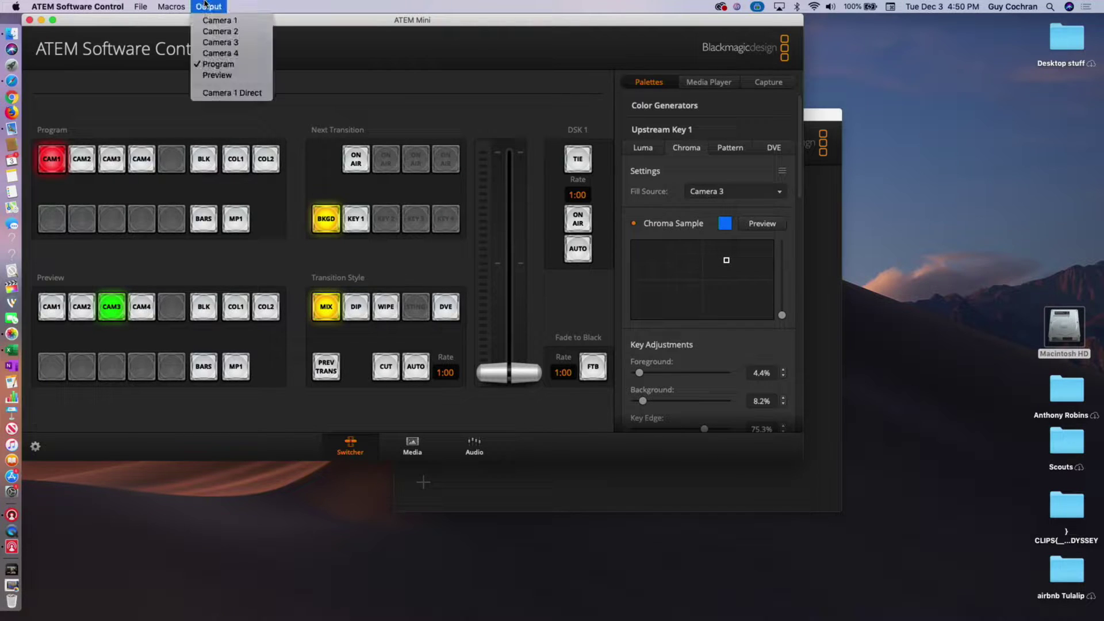
left_click(218, 75)
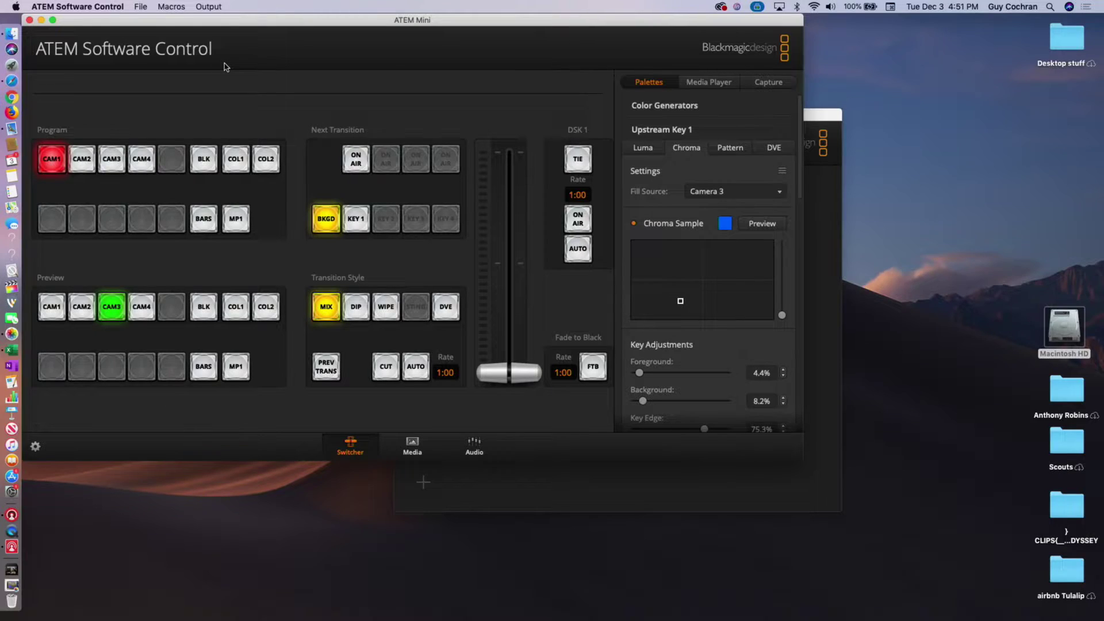
left_click(209, 6)
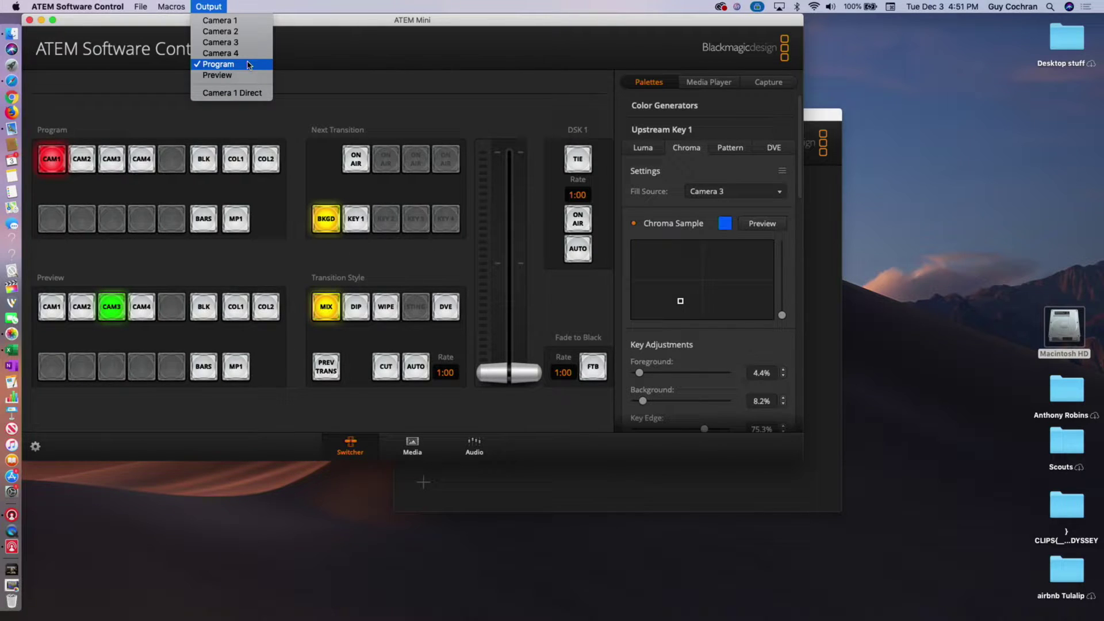
left_click(249, 64)
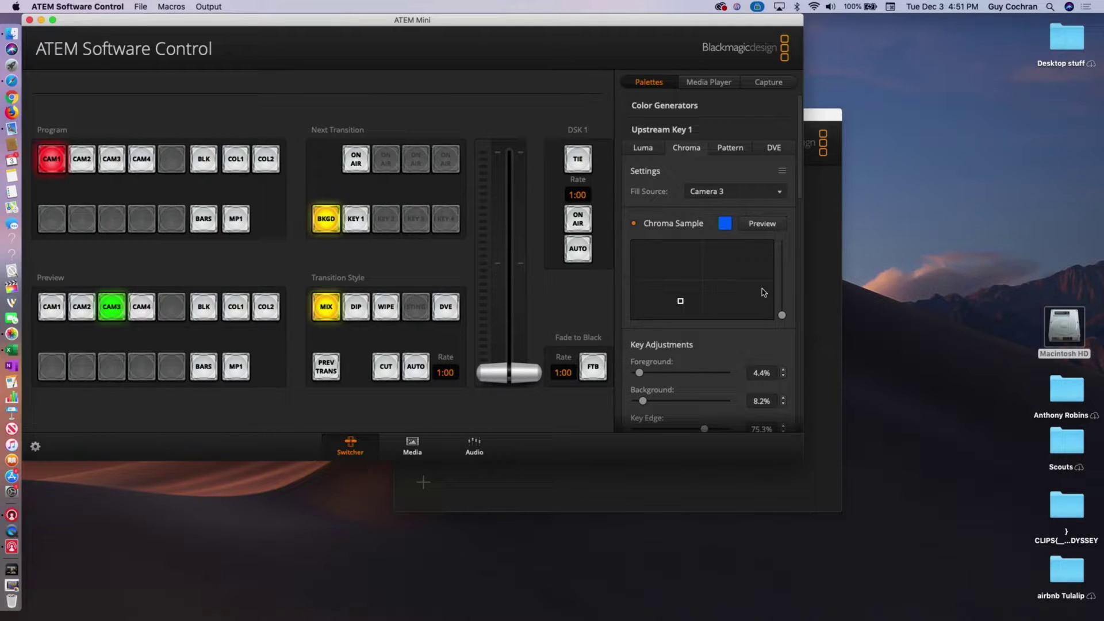
- Enlarge the chroma sample box slightly and lower both Foreground and Background to 0.0%
left_click_drag(783, 316, 785, 313)
left_click_drag(641, 374, 627, 403)
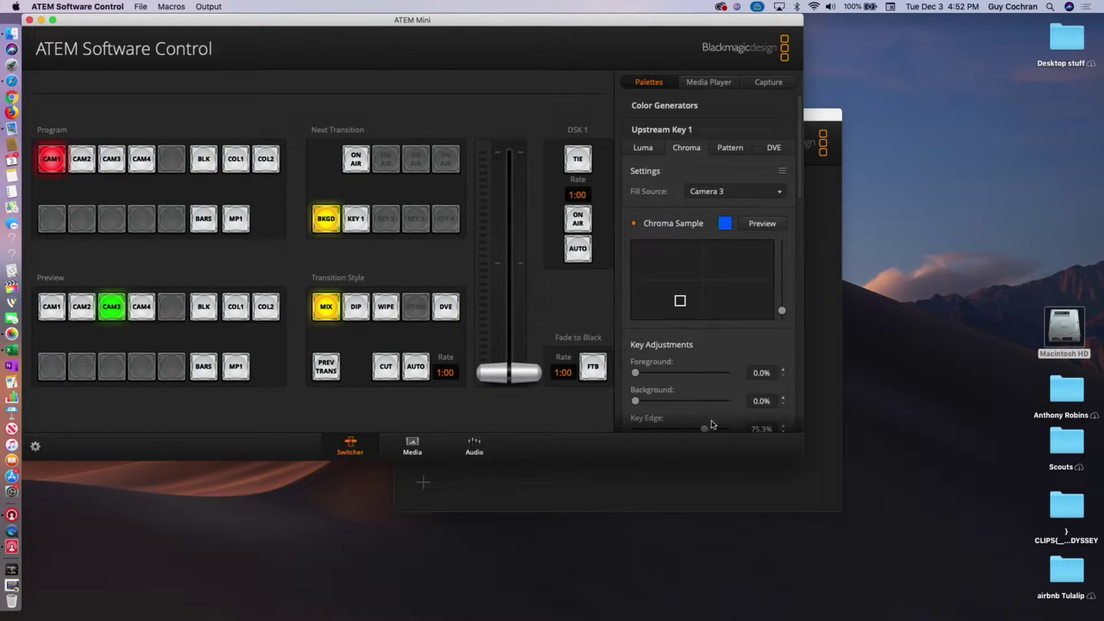
- Reset all chroma key settings of Upstream Key 1 to their defaults
left_click(784, 171)
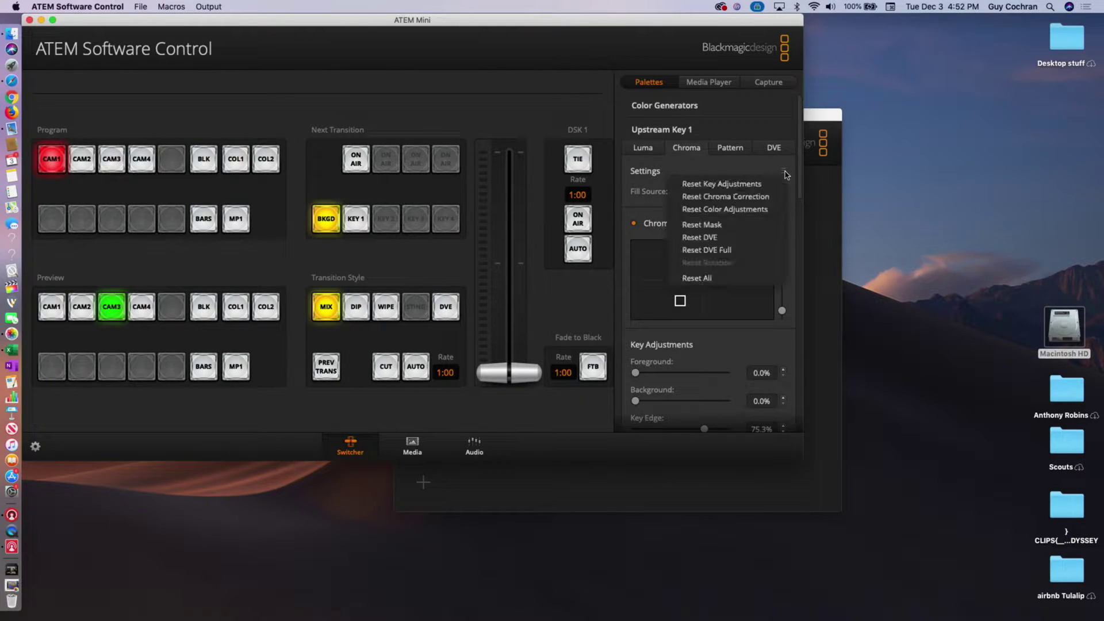
left_click(769, 278)
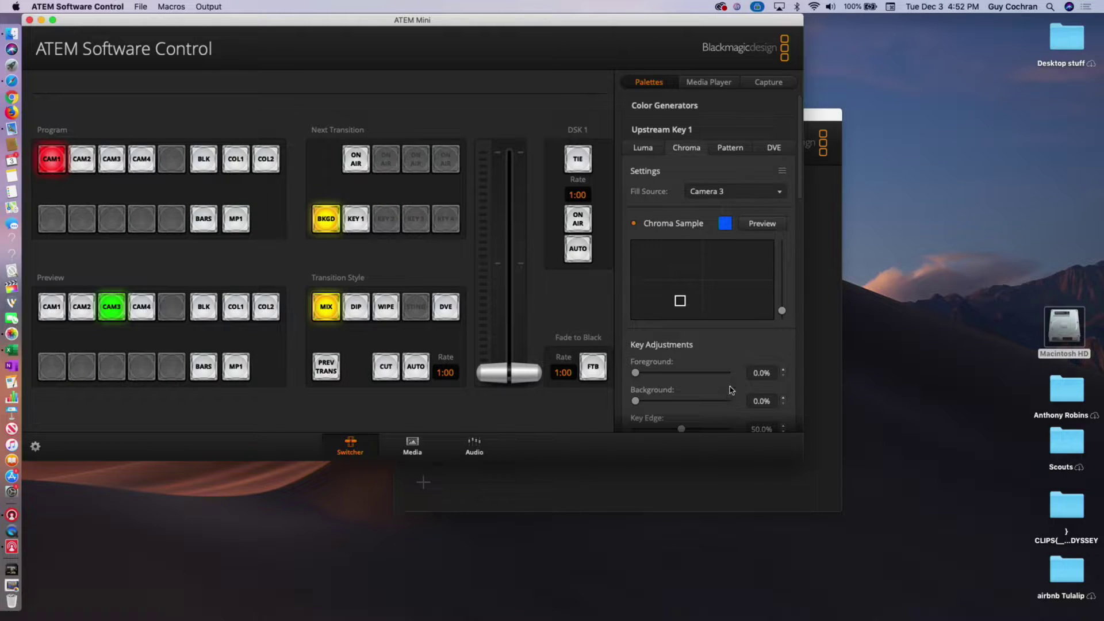
scroll(732, 390, "down", 3)
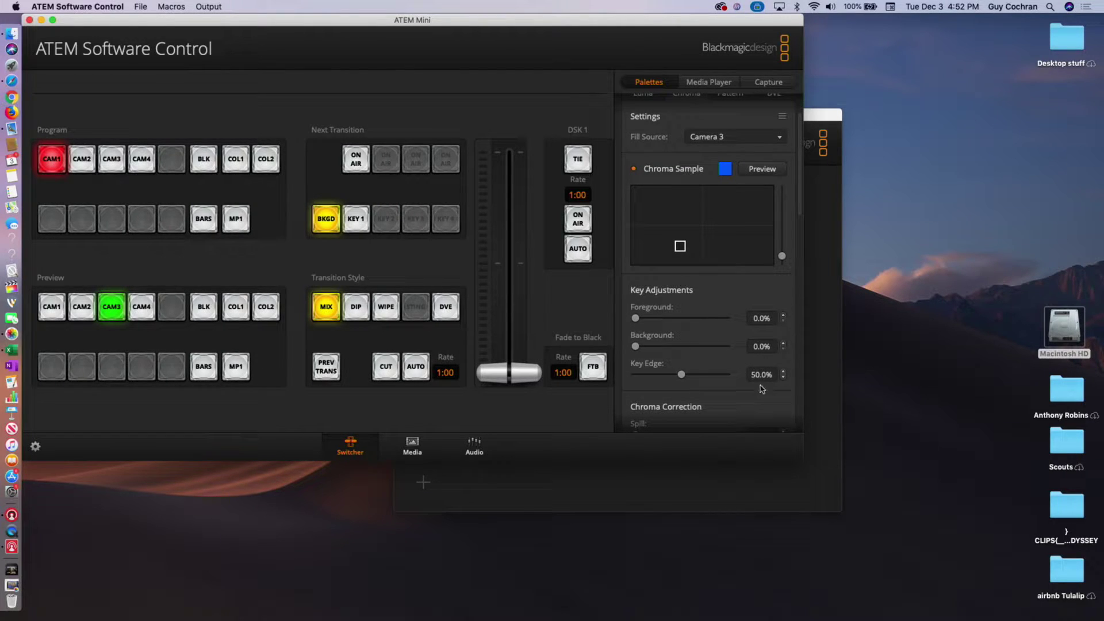
- Toggle Upstream Key 1 on and off air several times over camera 1, leaving it on air
left_click(357, 166)
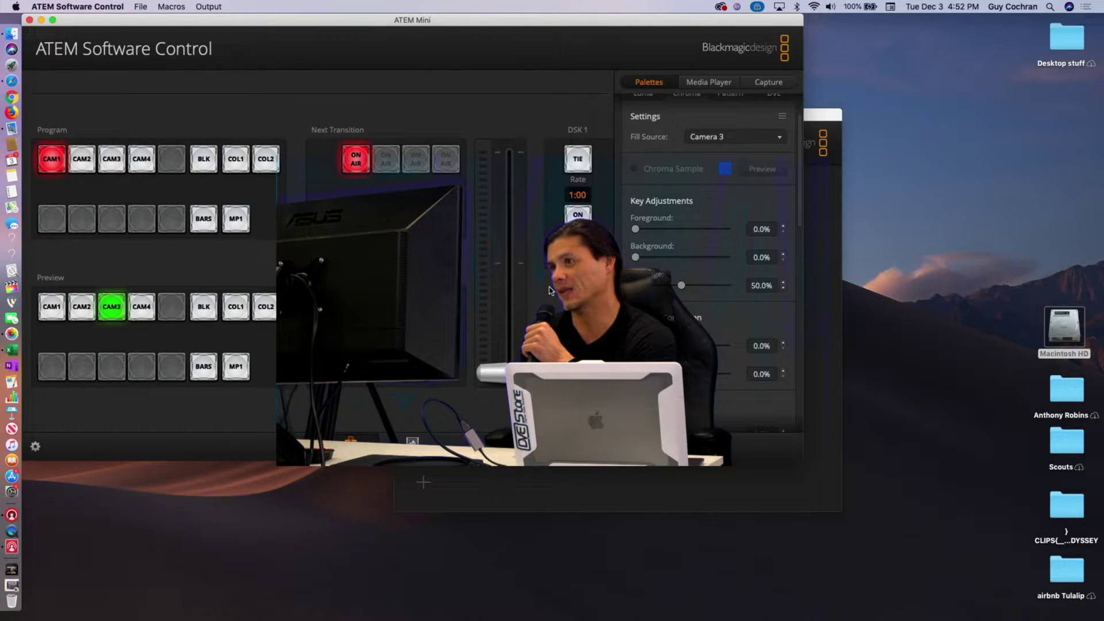
left_click(356, 166)
left_click(357, 166)
left_click(356, 165)
left_click(356, 165)
left_click(356, 166)
left_click(356, 166)
left_click(356, 166)
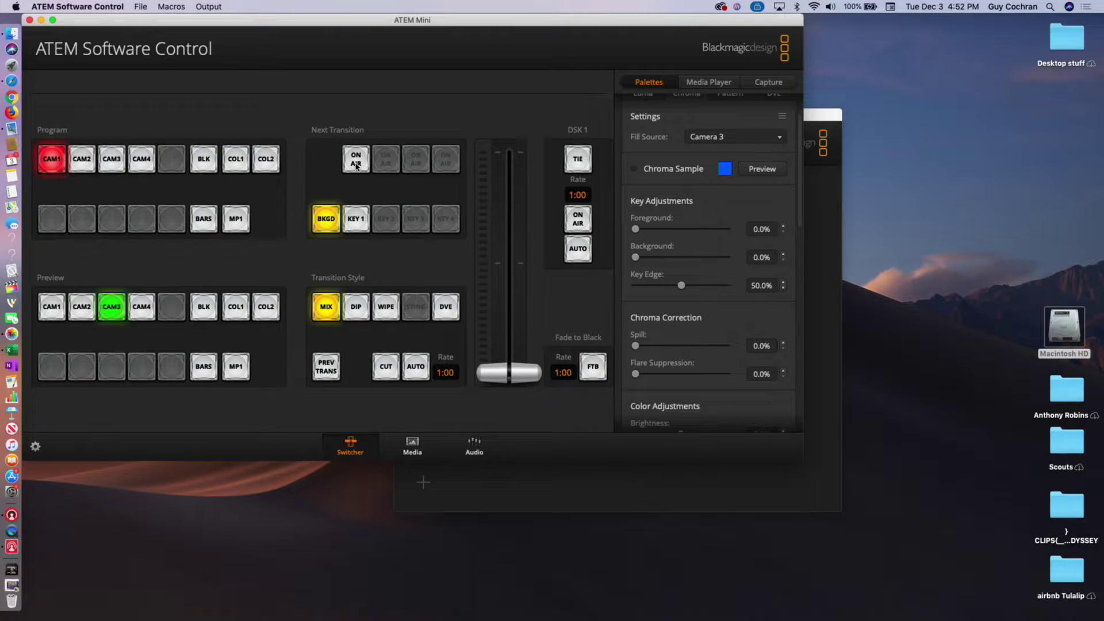
left_click(356, 165)
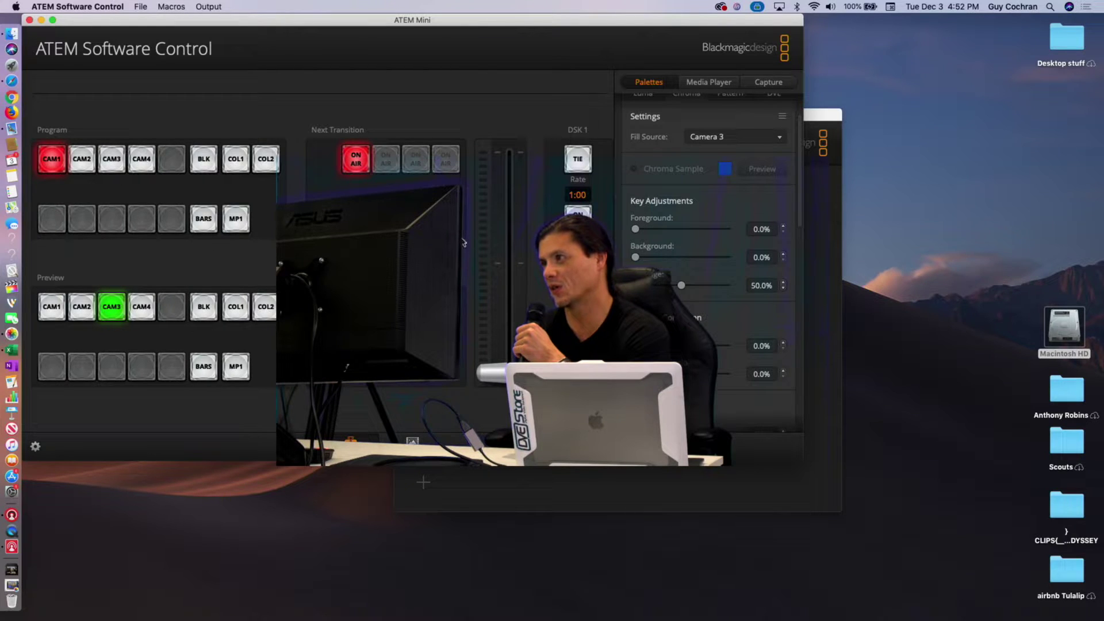
- Enable the chroma key's mask and set its left edge to -5.00
scroll(701, 253, "down", 10)
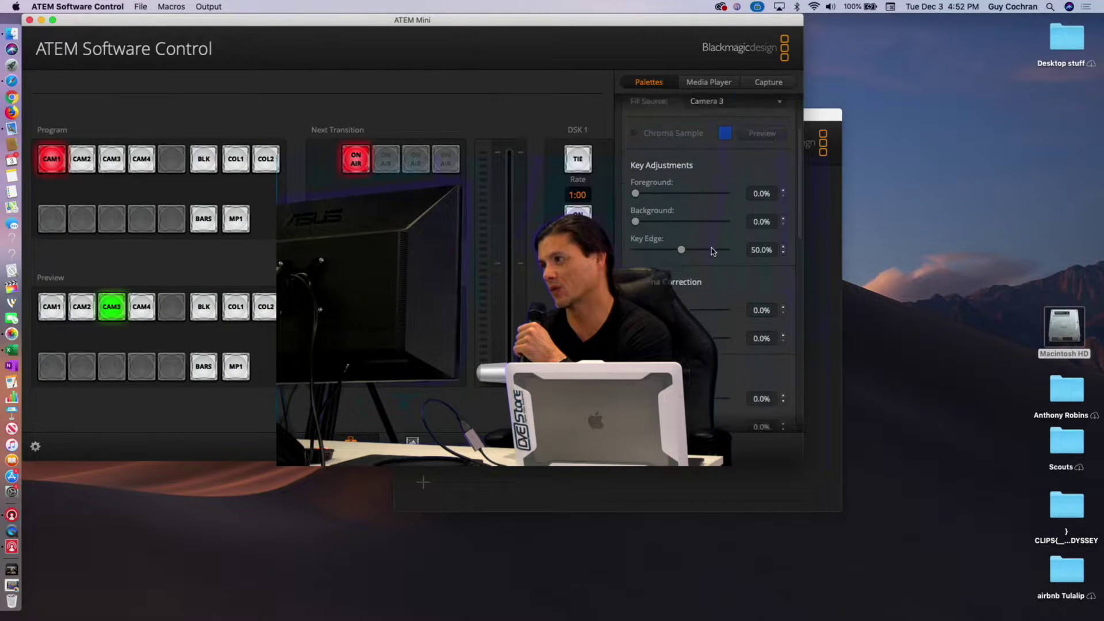
scroll(713, 251, "down", 5)
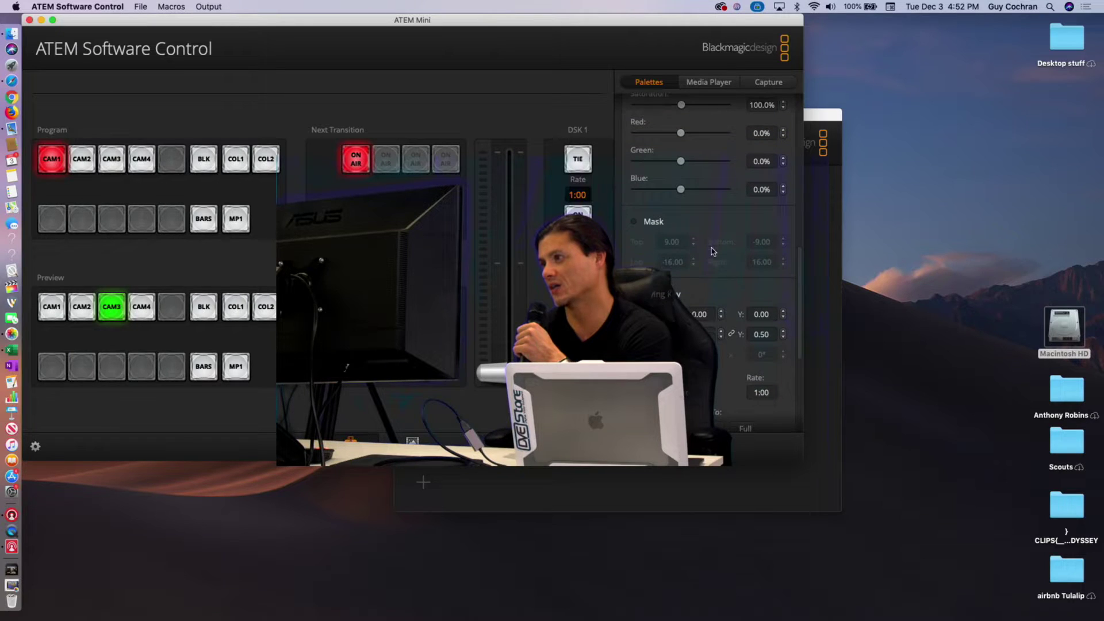
left_click(647, 182)
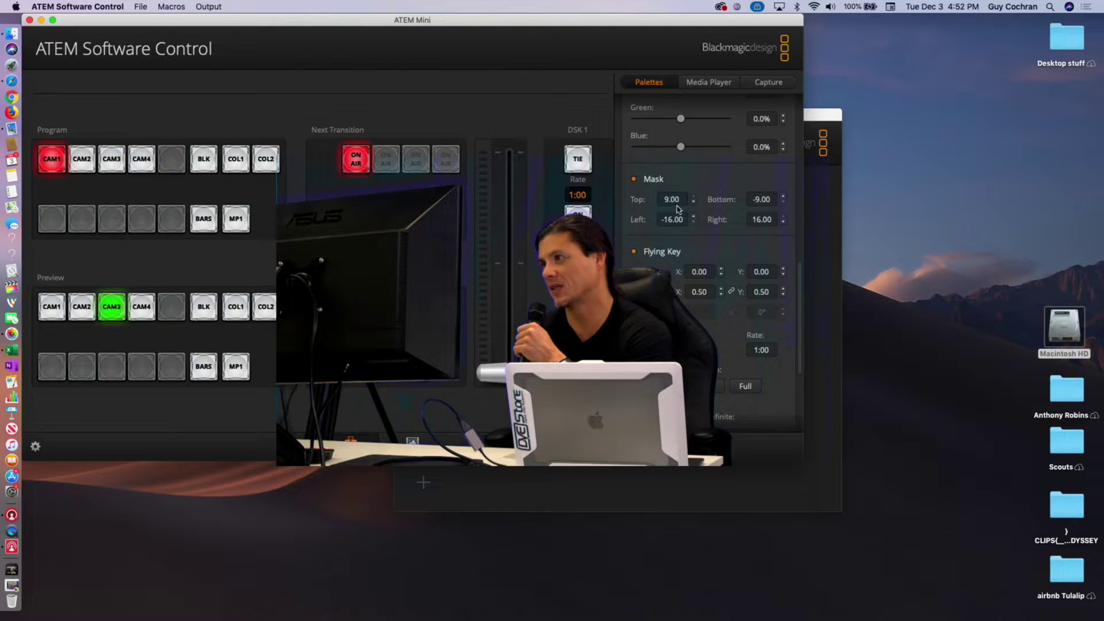
left_click(695, 199)
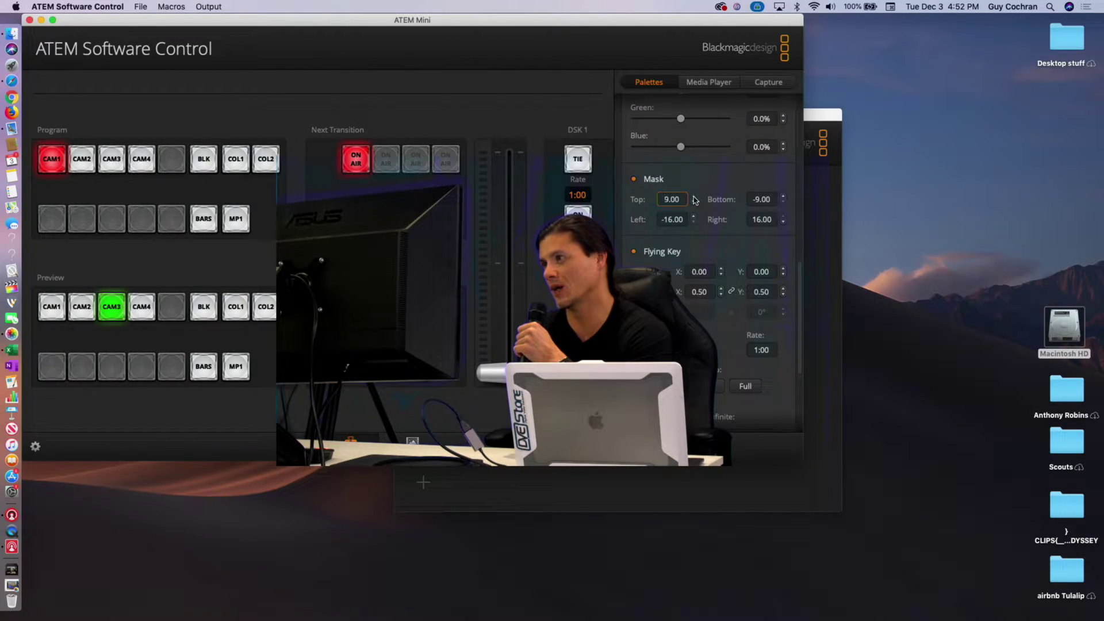
left_click(673, 219)
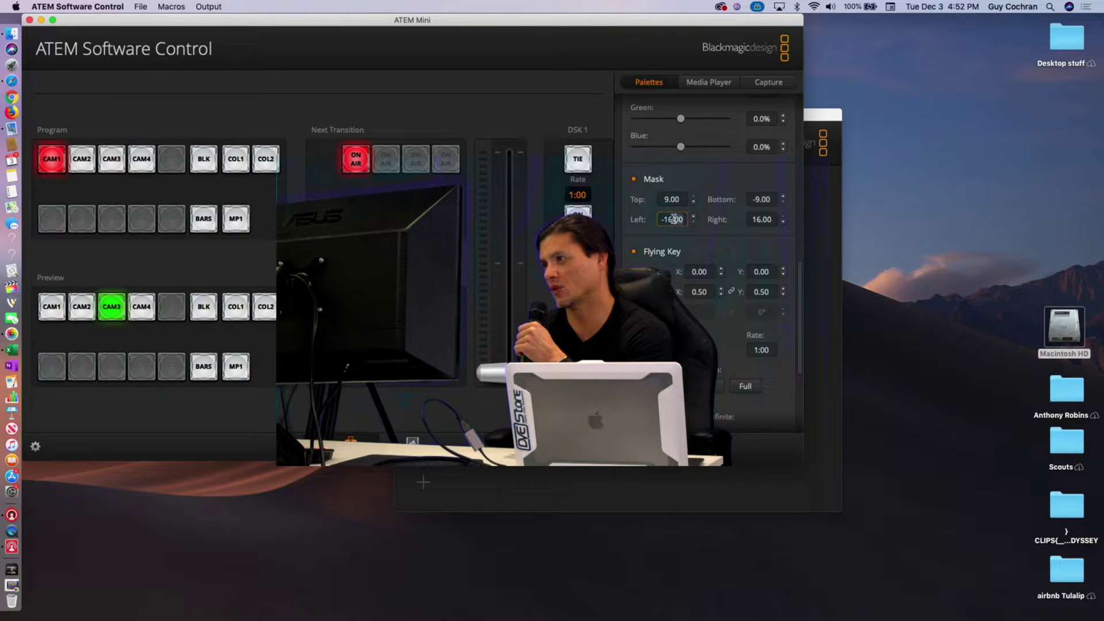
double_click(670, 220)
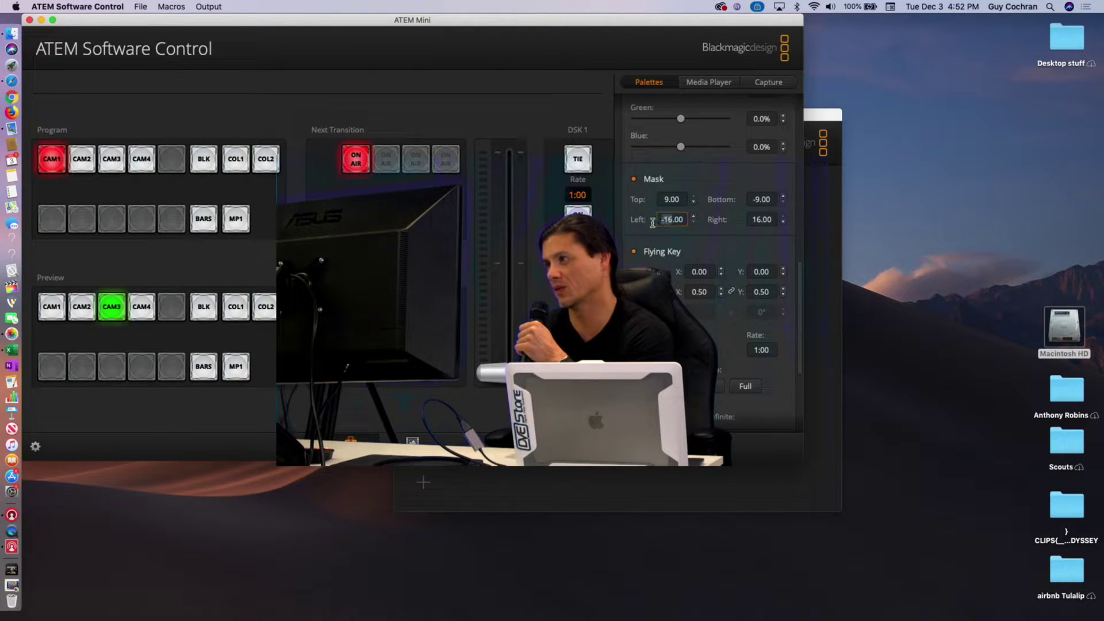
type("0")
key("Return")
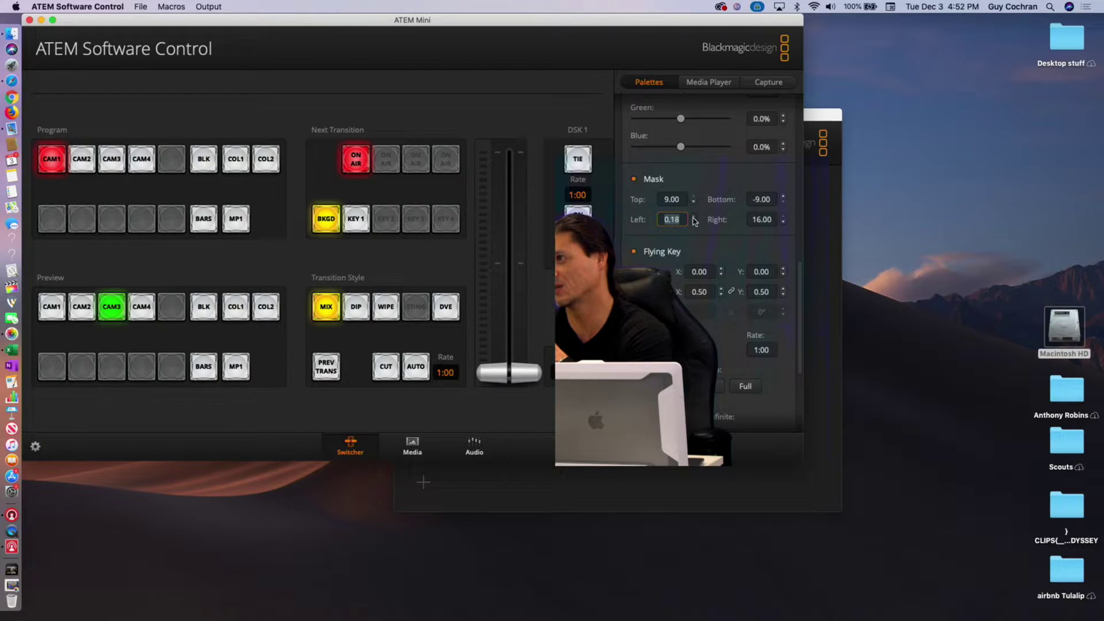
type("-5")
key("Return")
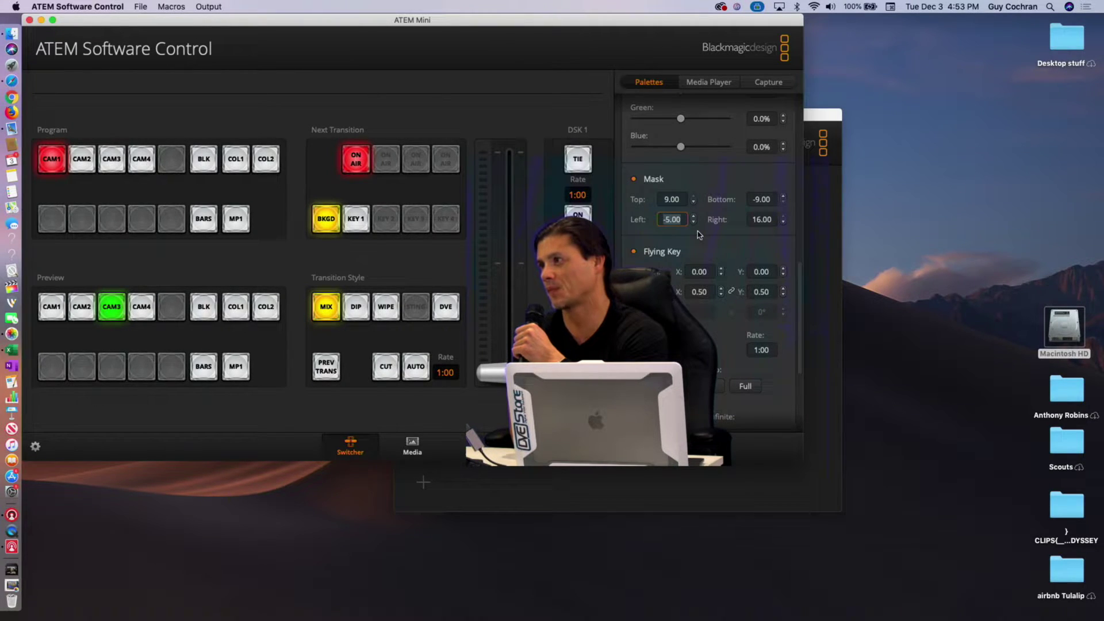
- Adjust the chroma key to Foreground 7.0%, Background 46.2% and Key Edge 69.0%
scroll(707, 233, "up", 5)
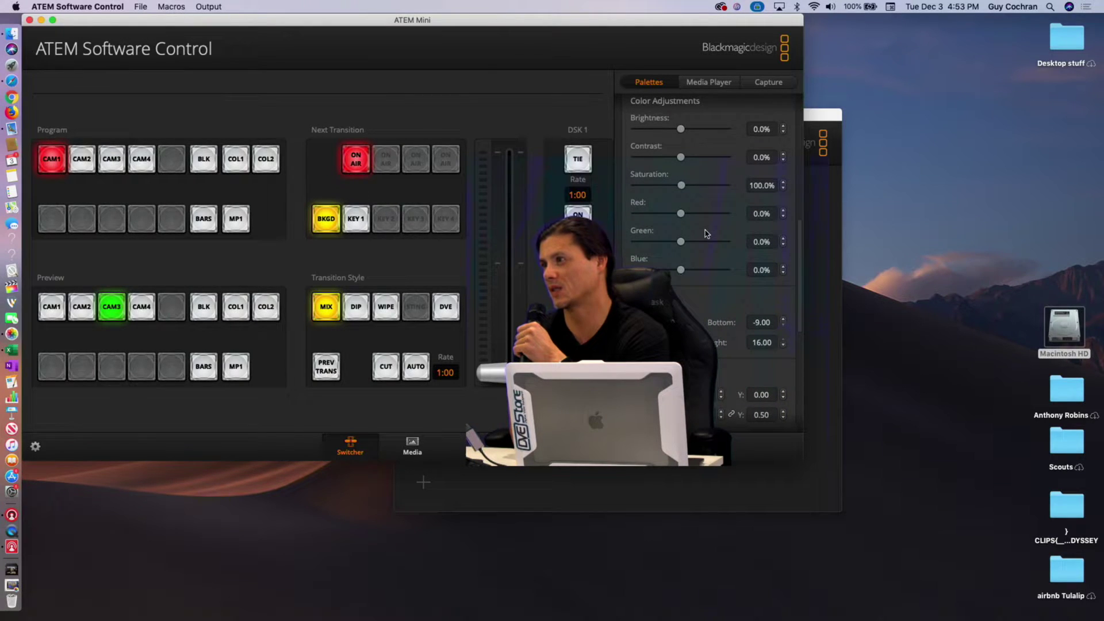
scroll(707, 233, "up", 4)
scroll(706, 233, "up", 5)
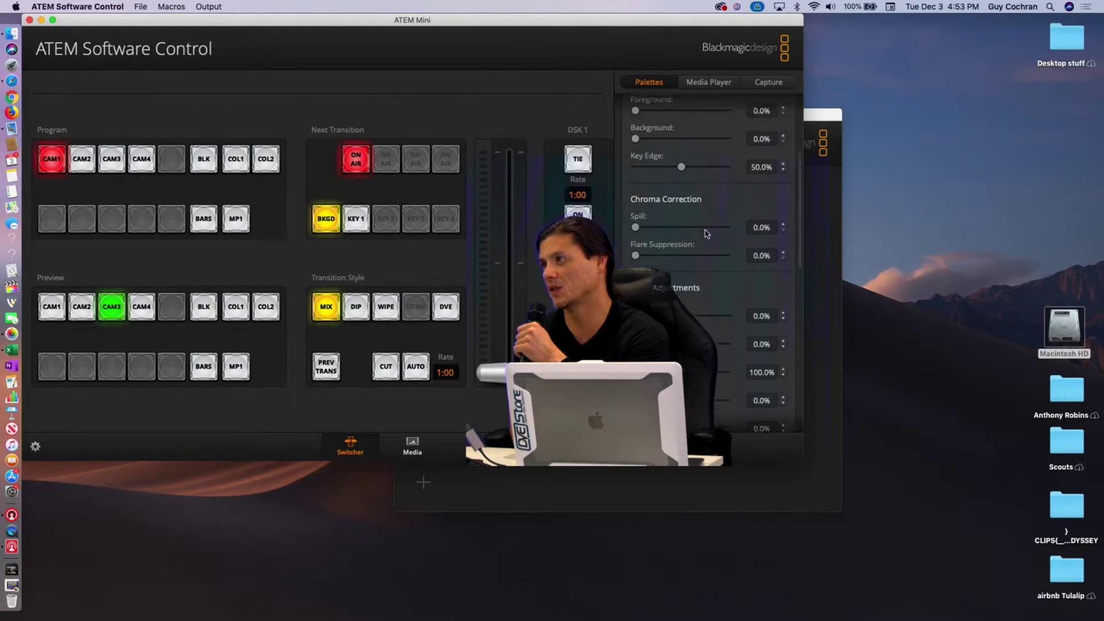
left_click_drag(638, 155, 702, 211)
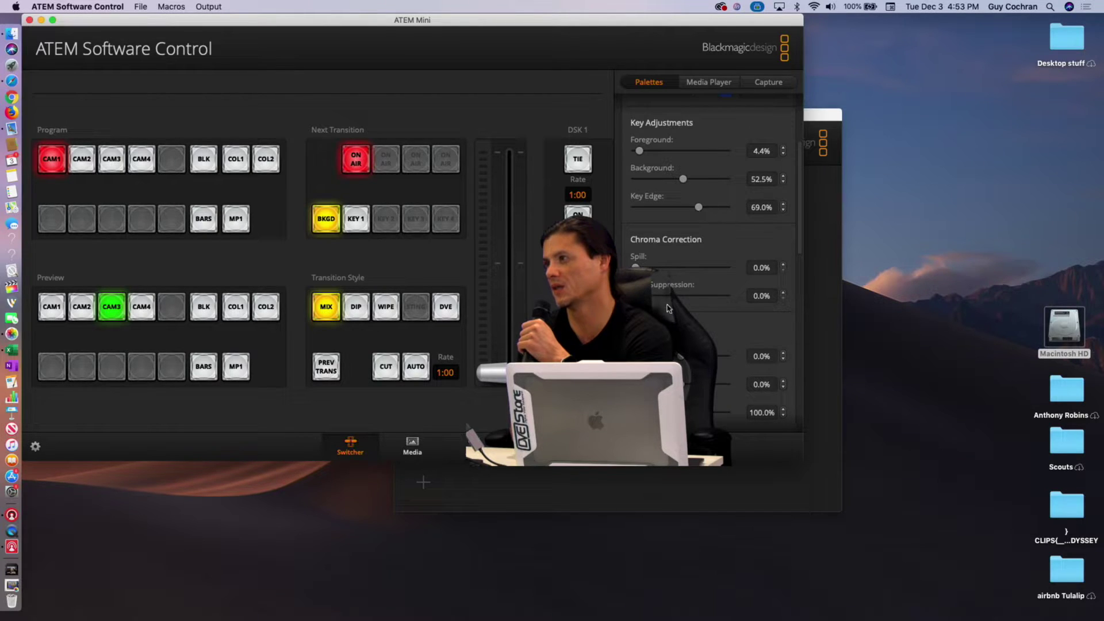
left_click_drag(683, 179, 640, 153)
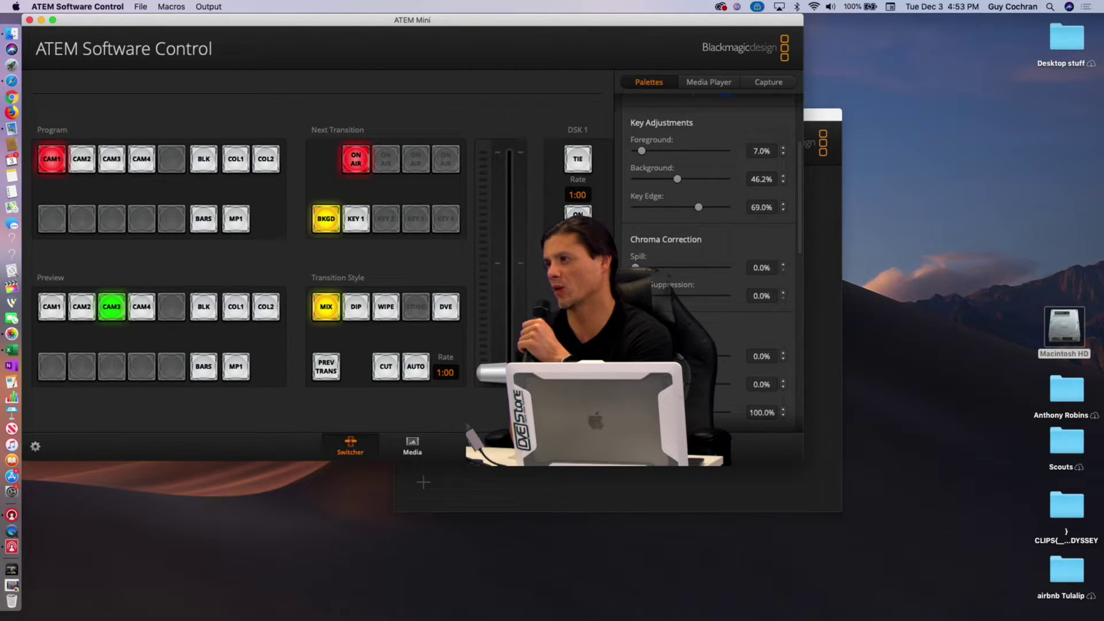
- Switch the chroma key's Flying Key off and back on to compare the keyed picture at both sizes
scroll(709, 254, "down", 10)
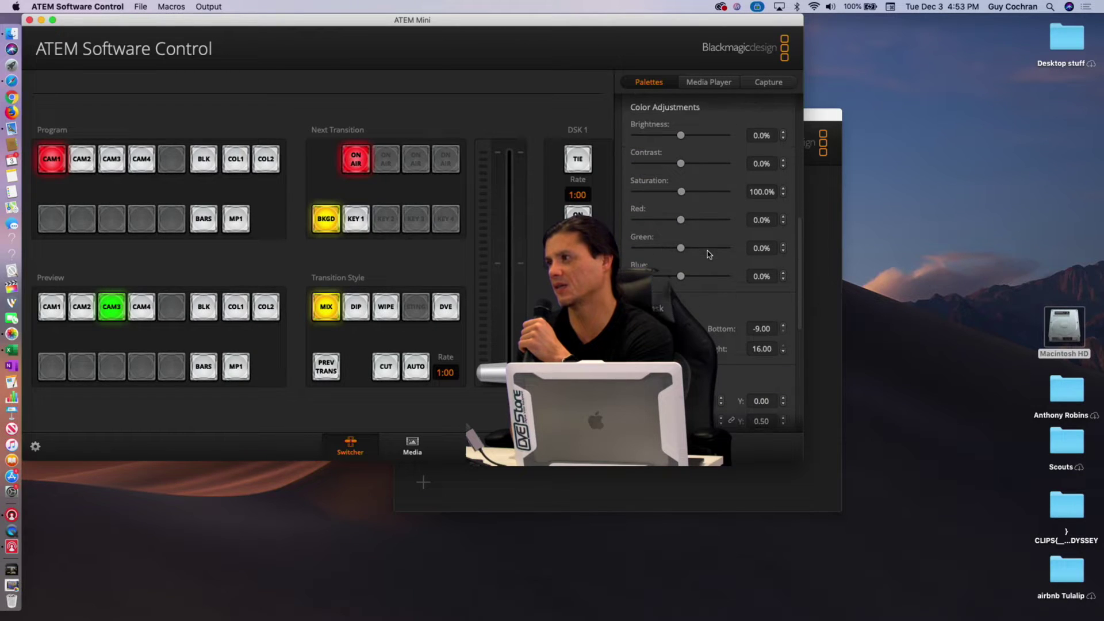
scroll(709, 254, "down", 4)
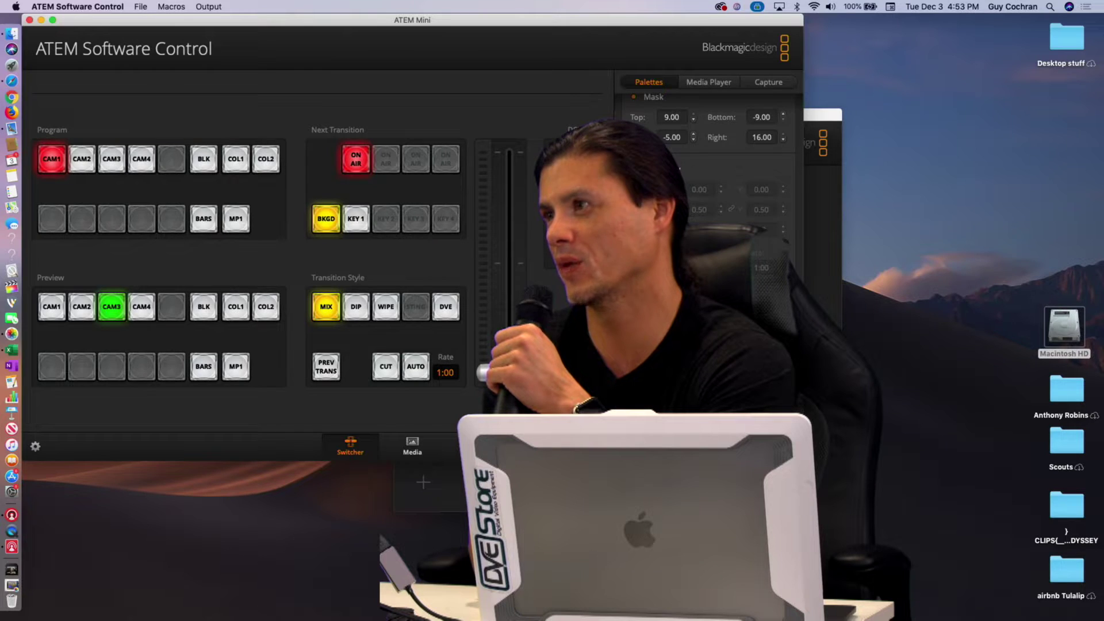
left_click(635, 171)
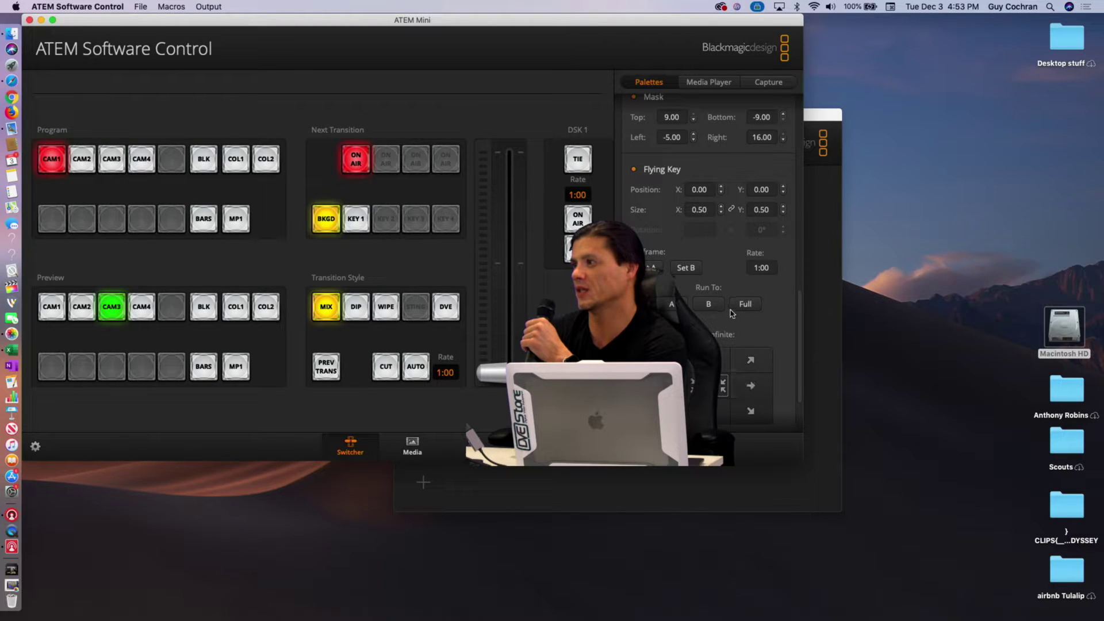
- Position the flying key at X 9.00, Y 5.00 and store that placement as keyframe B
left_click(721, 192)
left_click(723, 187)
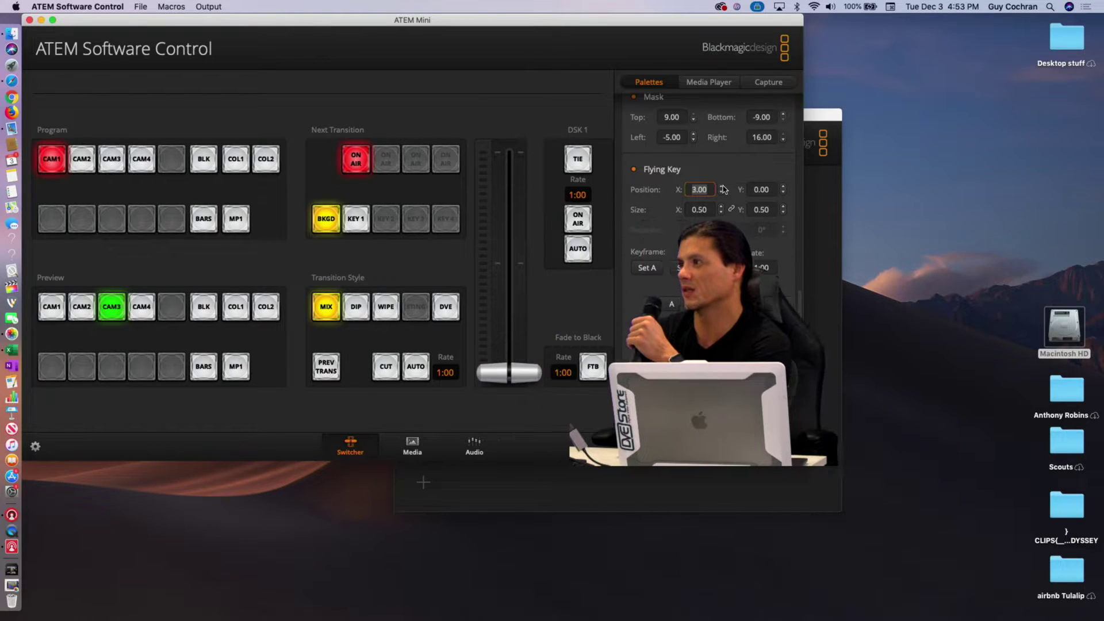
left_click(783, 186)
left_click(783, 186)
left_click(783, 186)
left_click(783, 186)
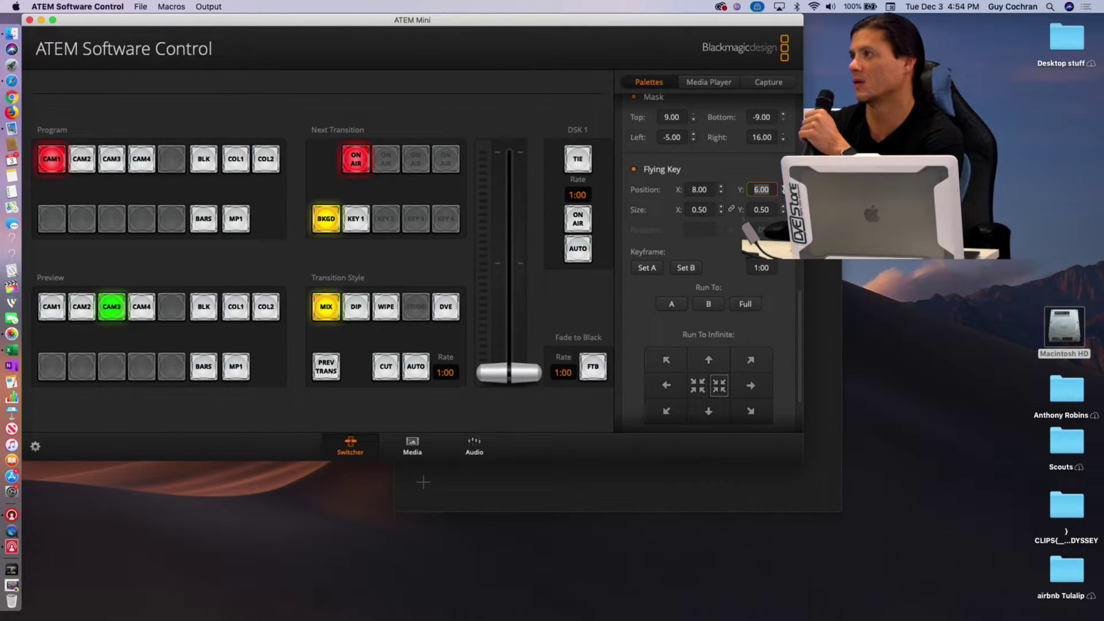
left_click(782, 193)
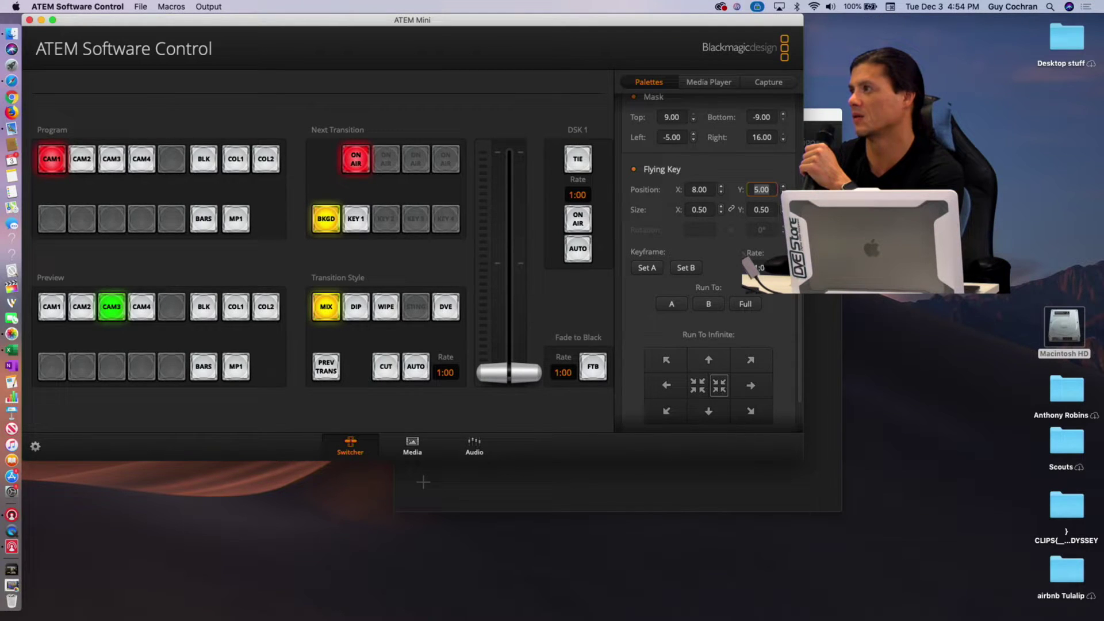
left_click(721, 187)
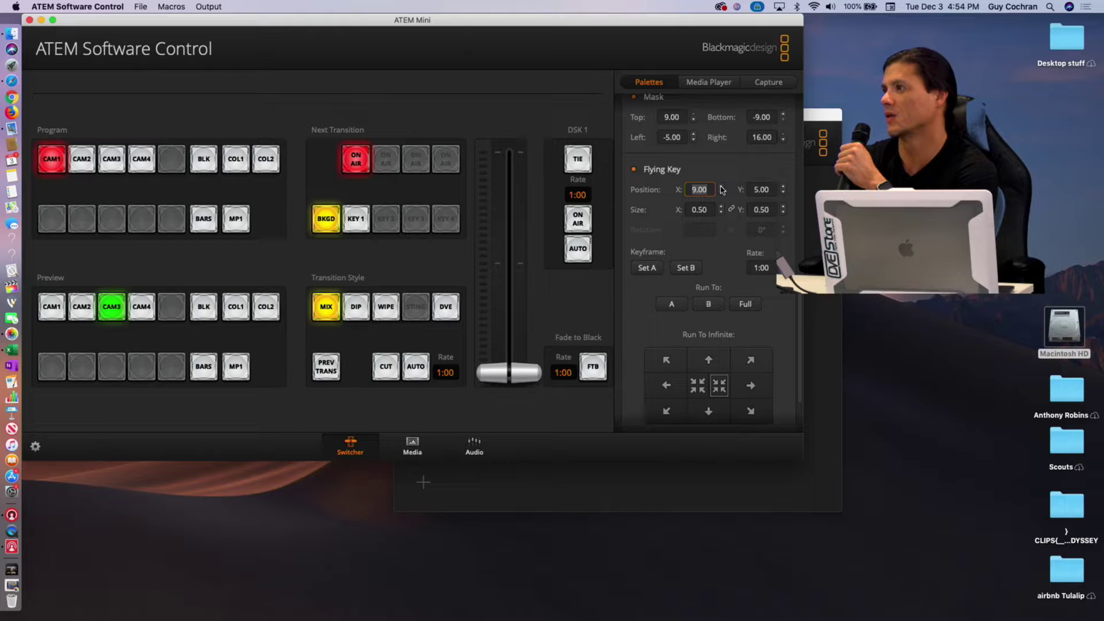
left_click(692, 268)
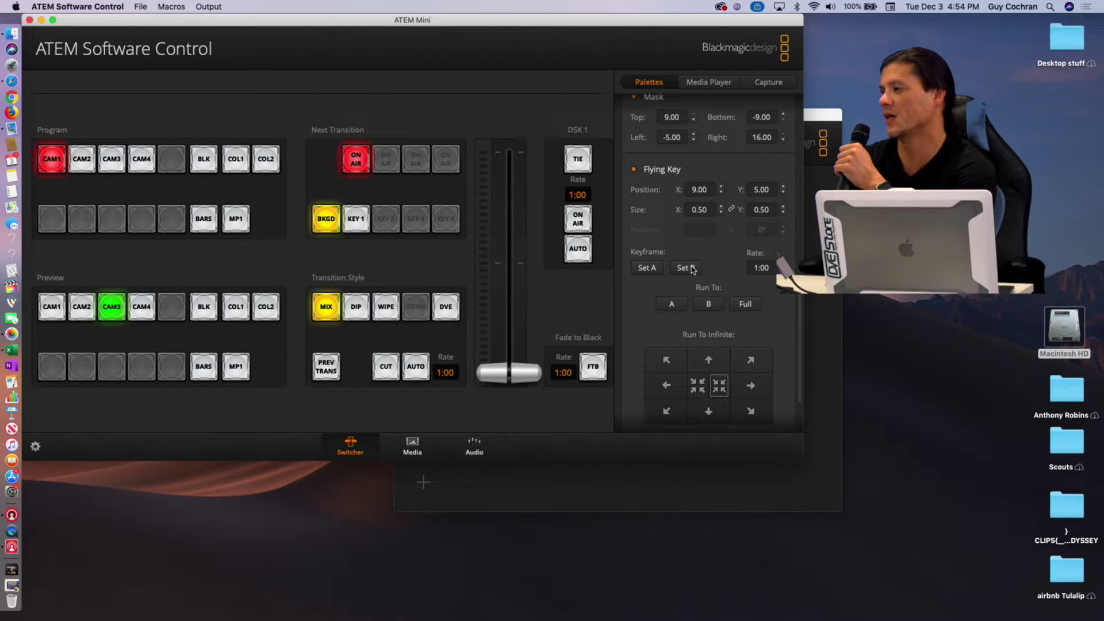
- Move the flying key to X 10.00, Y -5.00 and store that placement as keyframe A
left_click(721, 188)
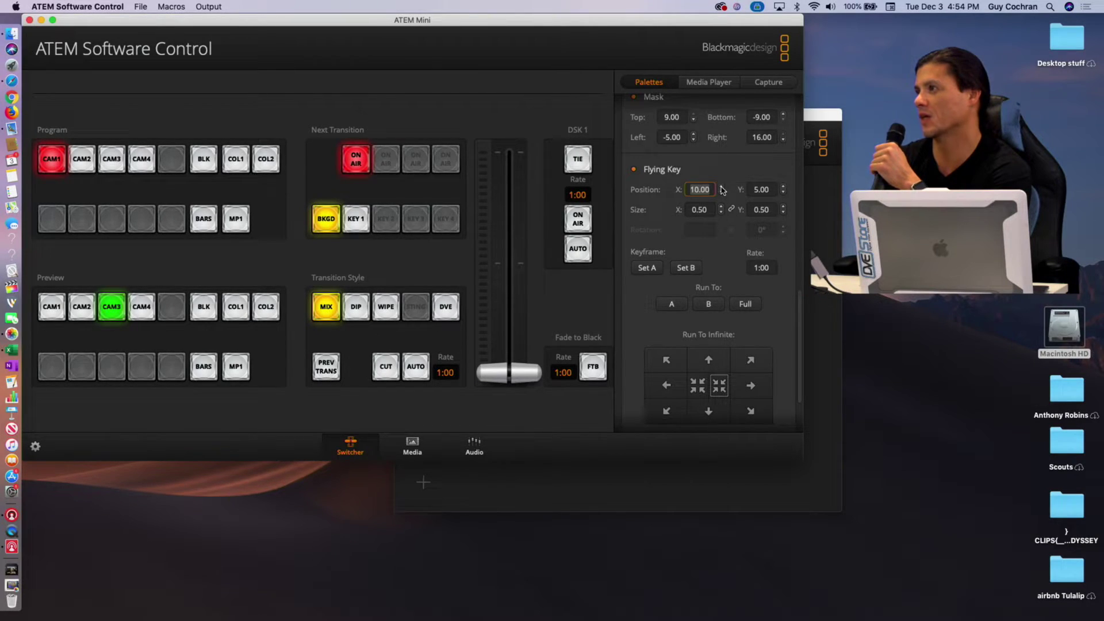
left_click(783, 193)
left_click(783, 193)
type("-5")
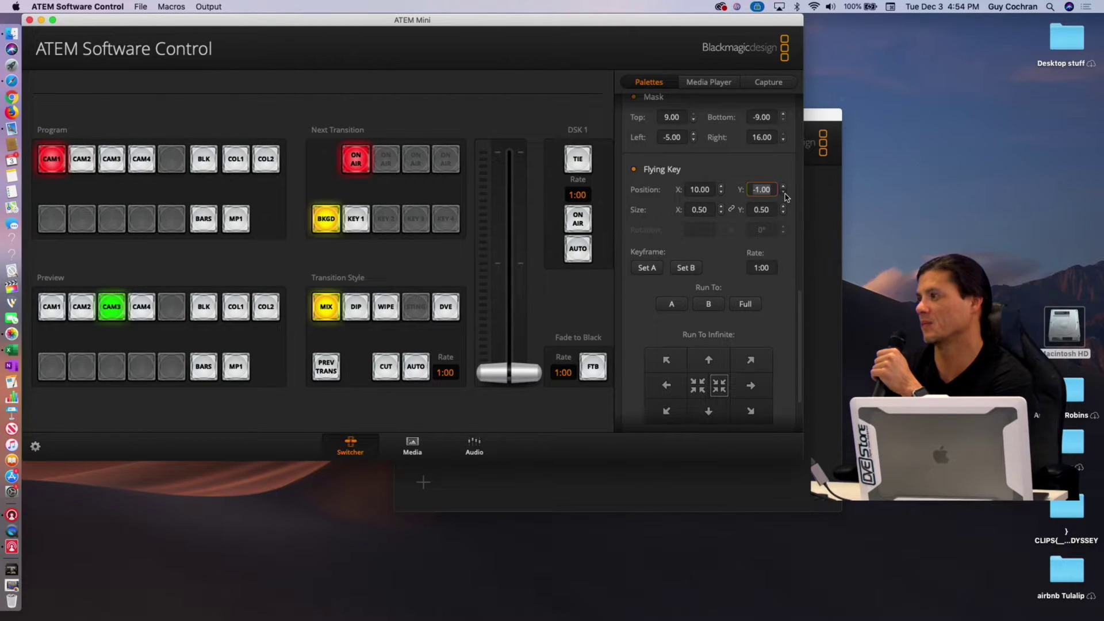
key("Return")
left_click(648, 268)
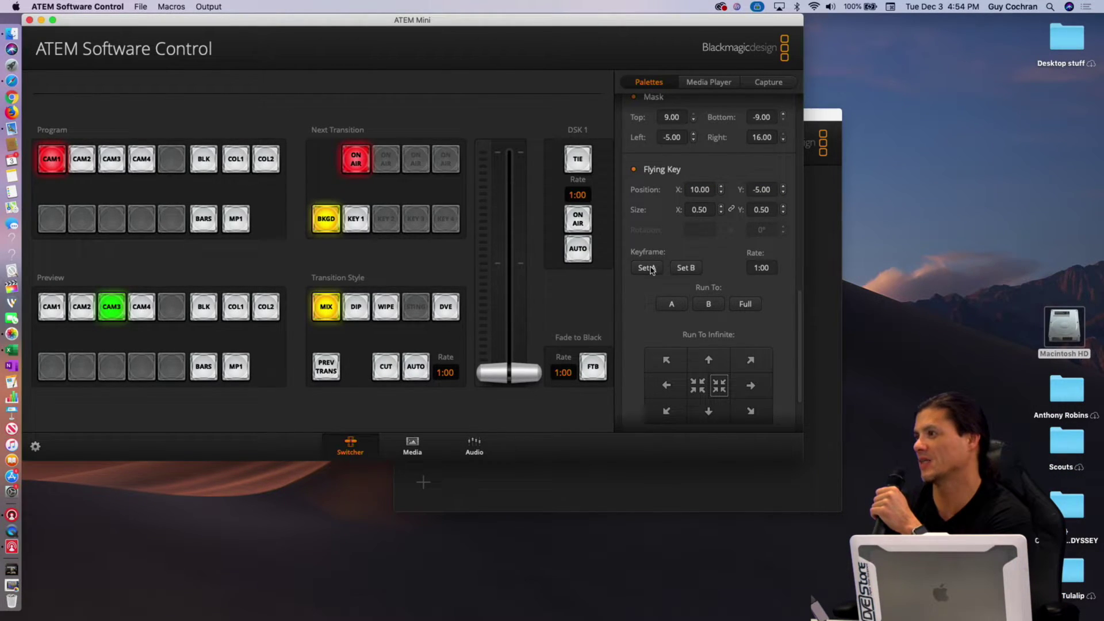
- Run the flying key to full size, back to keyframe A and over to keyframe B
left_click(745, 303)
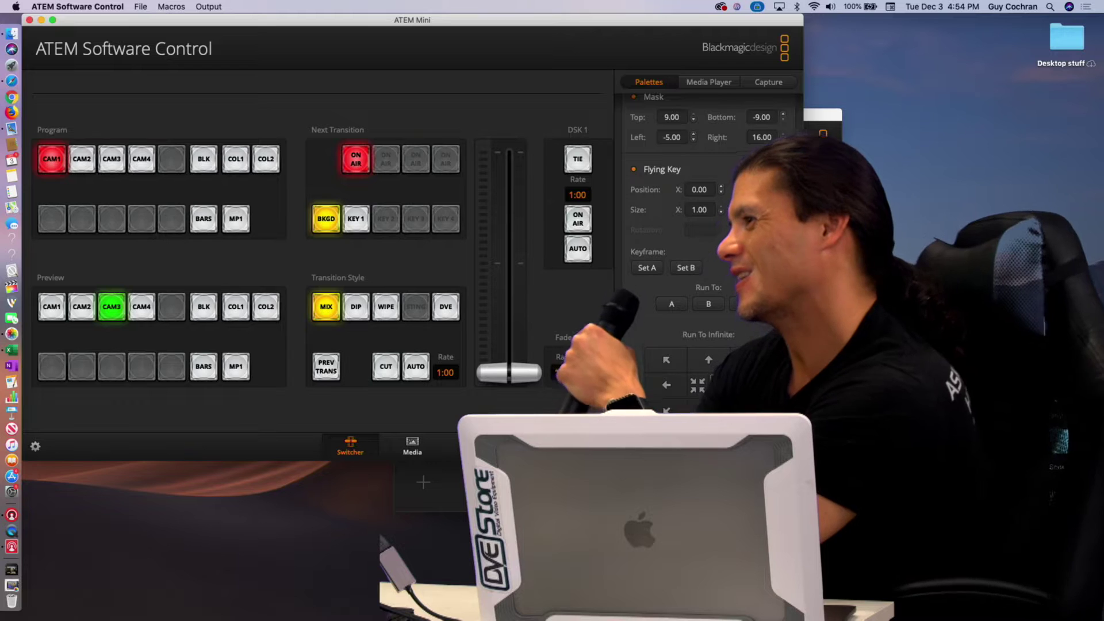
left_click(671, 305)
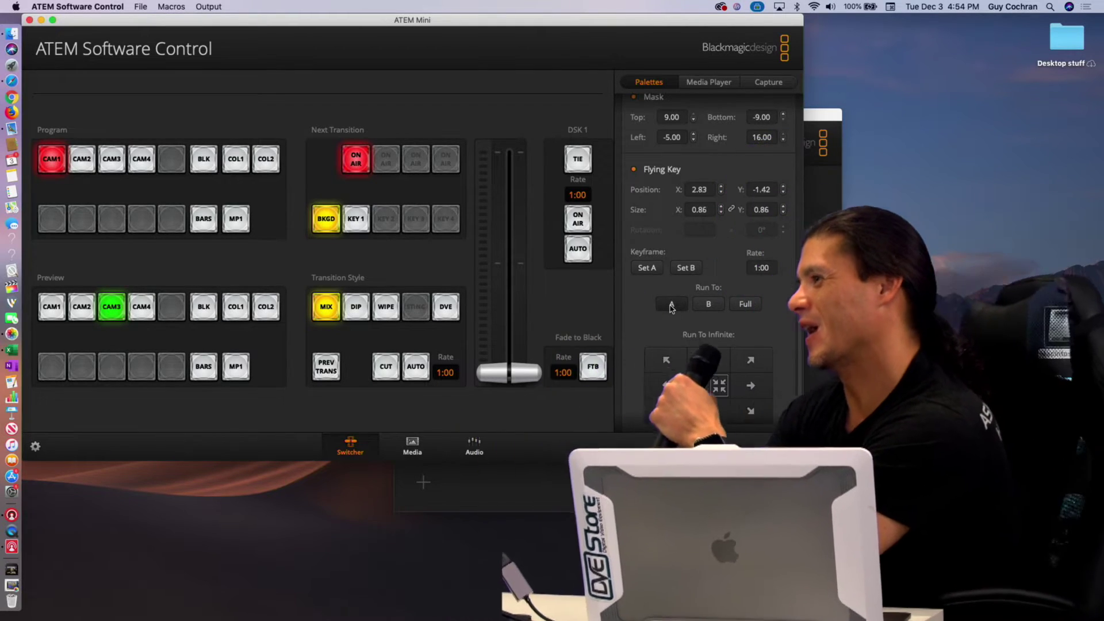
left_click(708, 306)
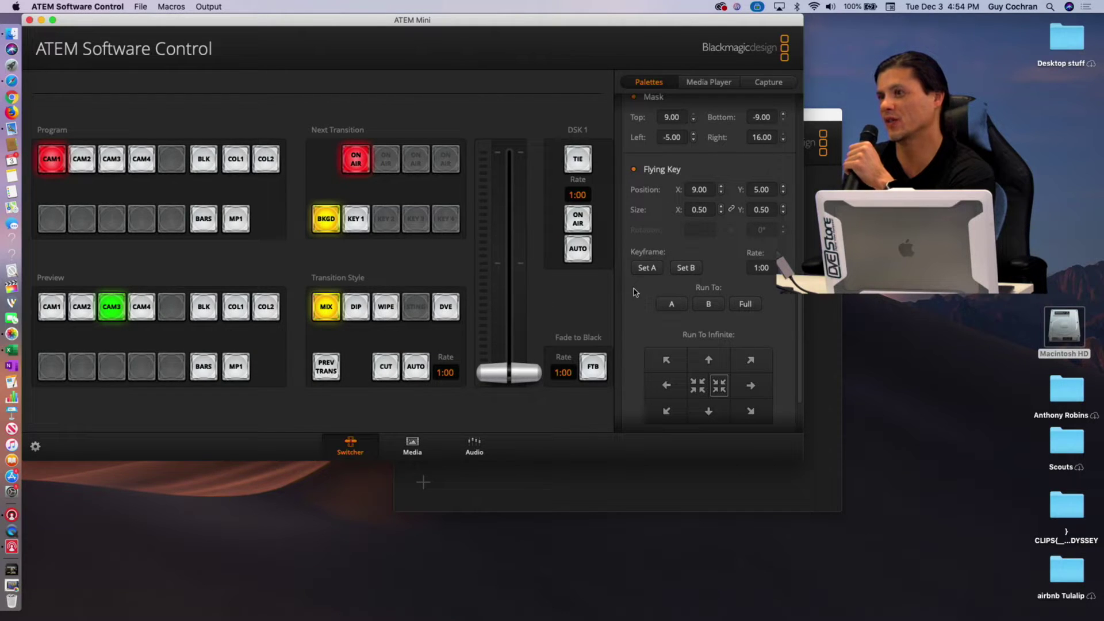
- Check the IMG_0080 still in the media pool and put Media Player 1 on program behind the key
left_click(422, 450)
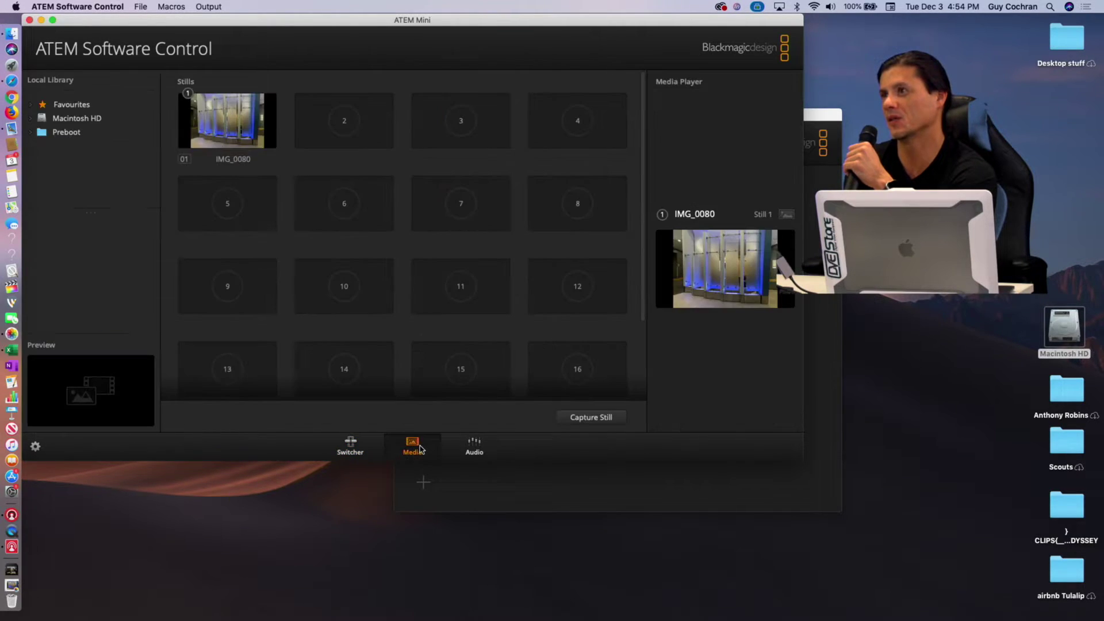
mouse_move(228, 118)
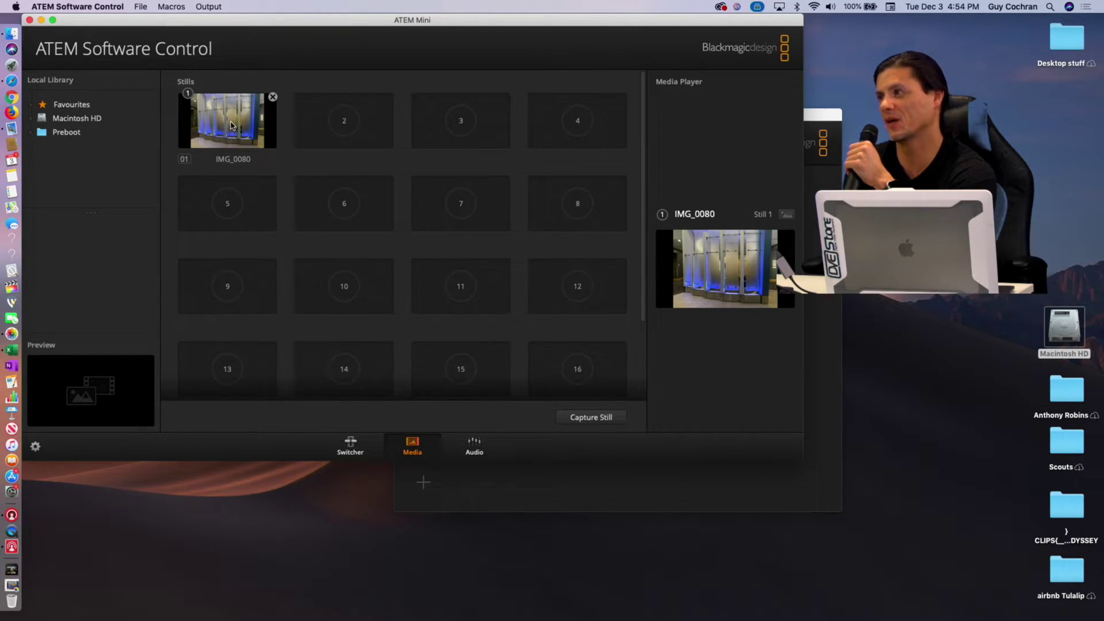
left_click(350, 447)
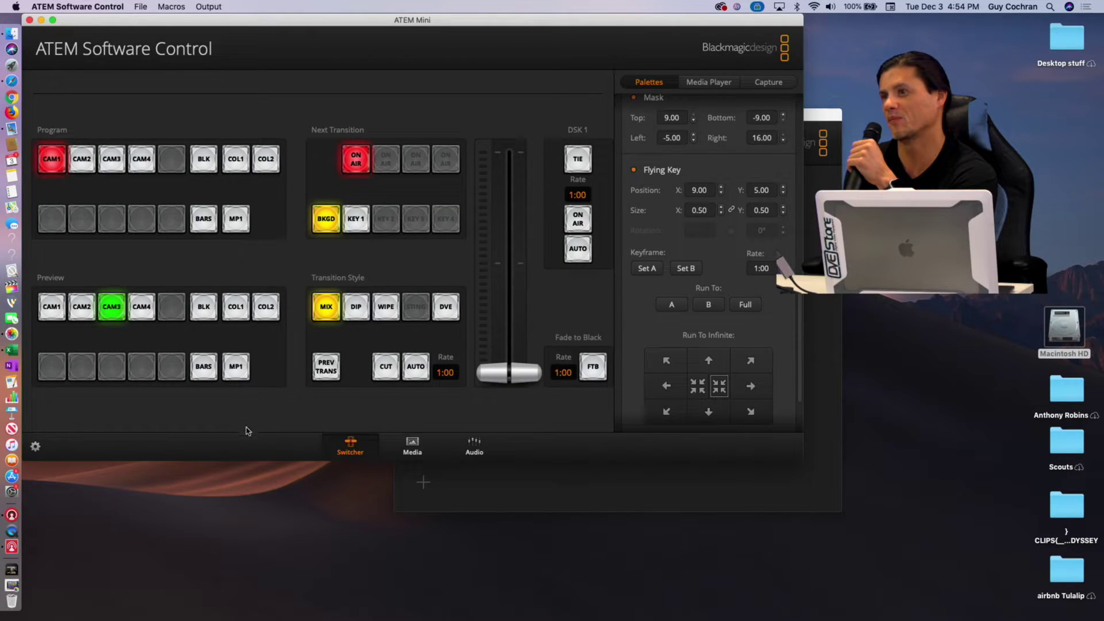
left_click(237, 220)
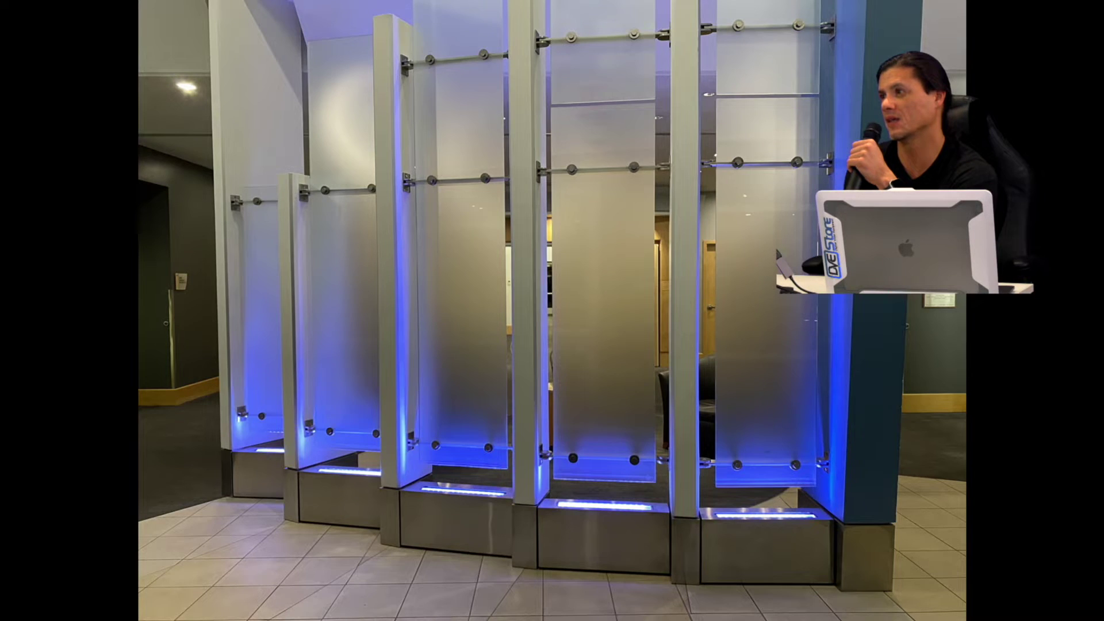